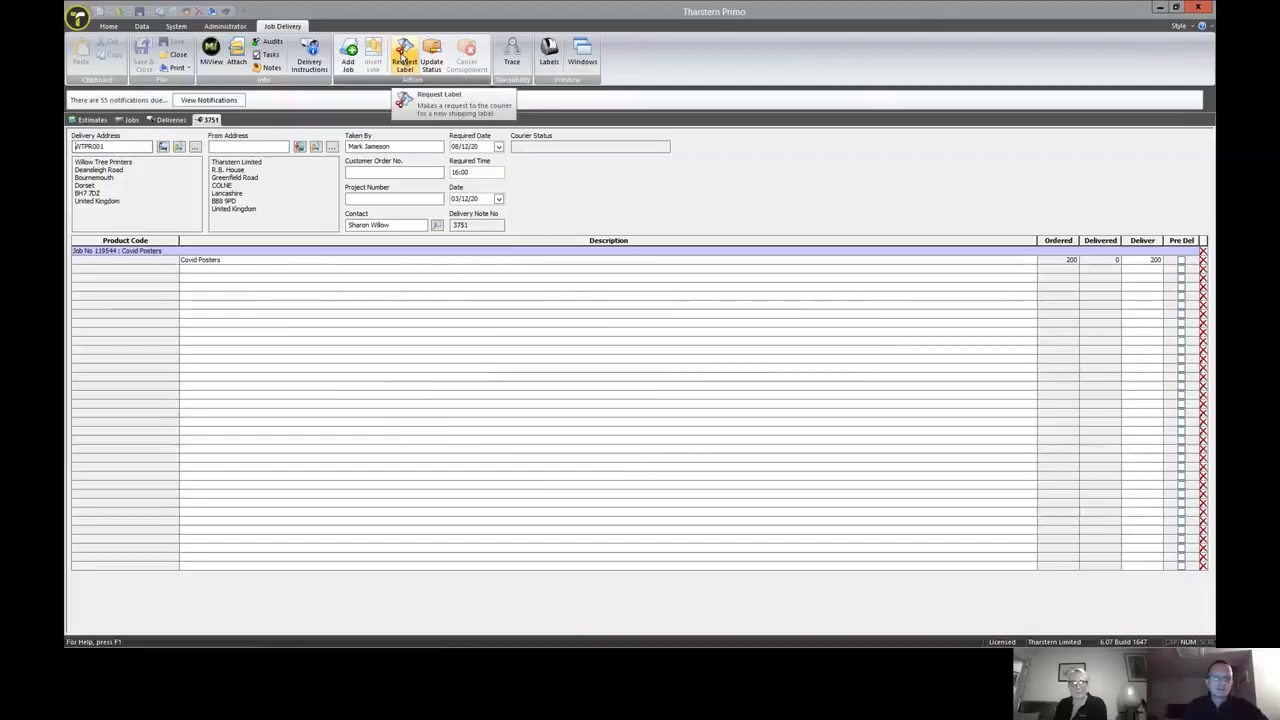
# Step: Request a courier shipping label for the Covid Posters delivery, acknowledge the result and close the delivery record
pyautogui.click(402, 57)
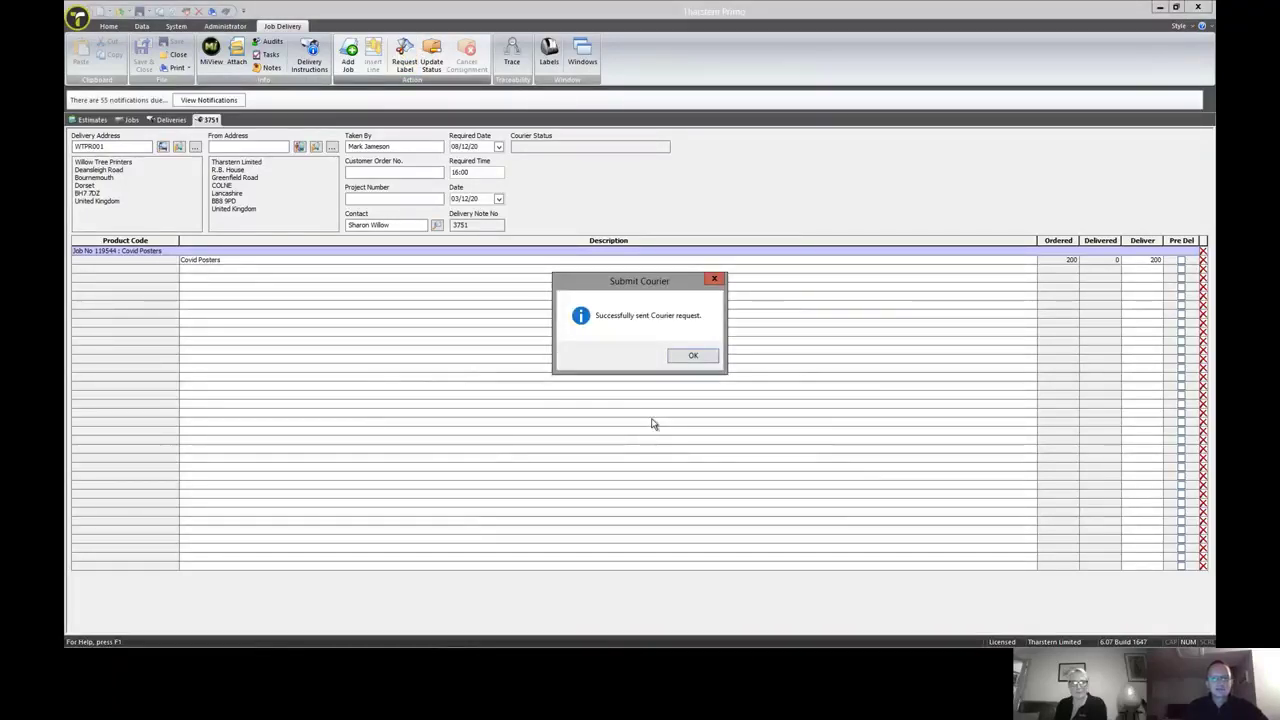
pyautogui.click(697, 357)
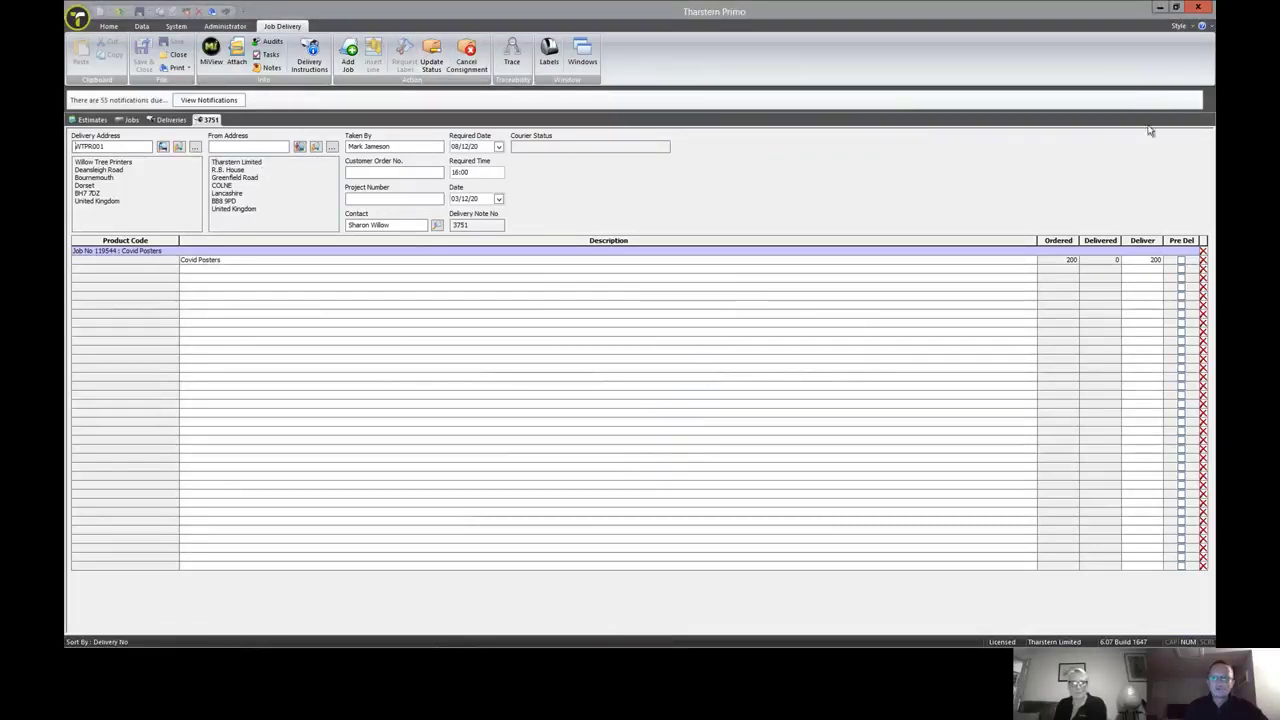
pyautogui.click(1209, 125)
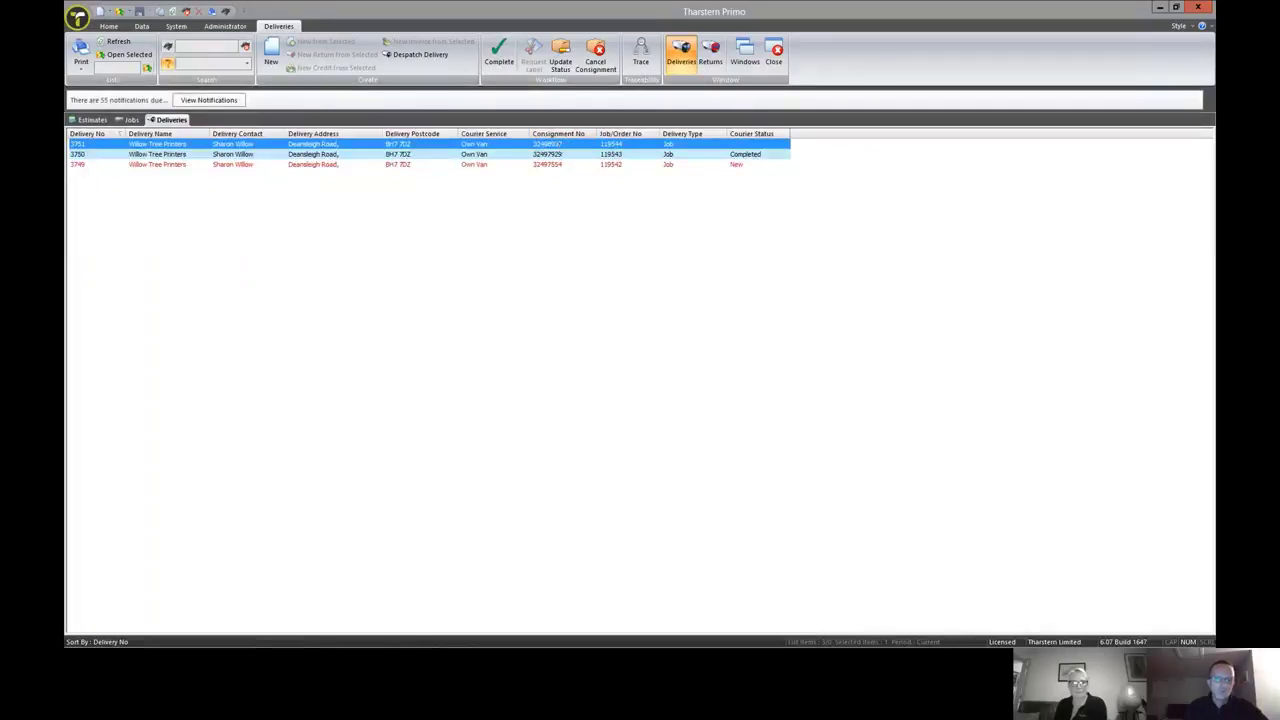
# Step: Switch to the BigChange schedule and assign the unscheduled Willow Tree Printers delivery to Driver1 on Mon 07 Dec 2020 at 14:00
pyautogui.moveTo(400, 645)
pyautogui.click(270, 636)
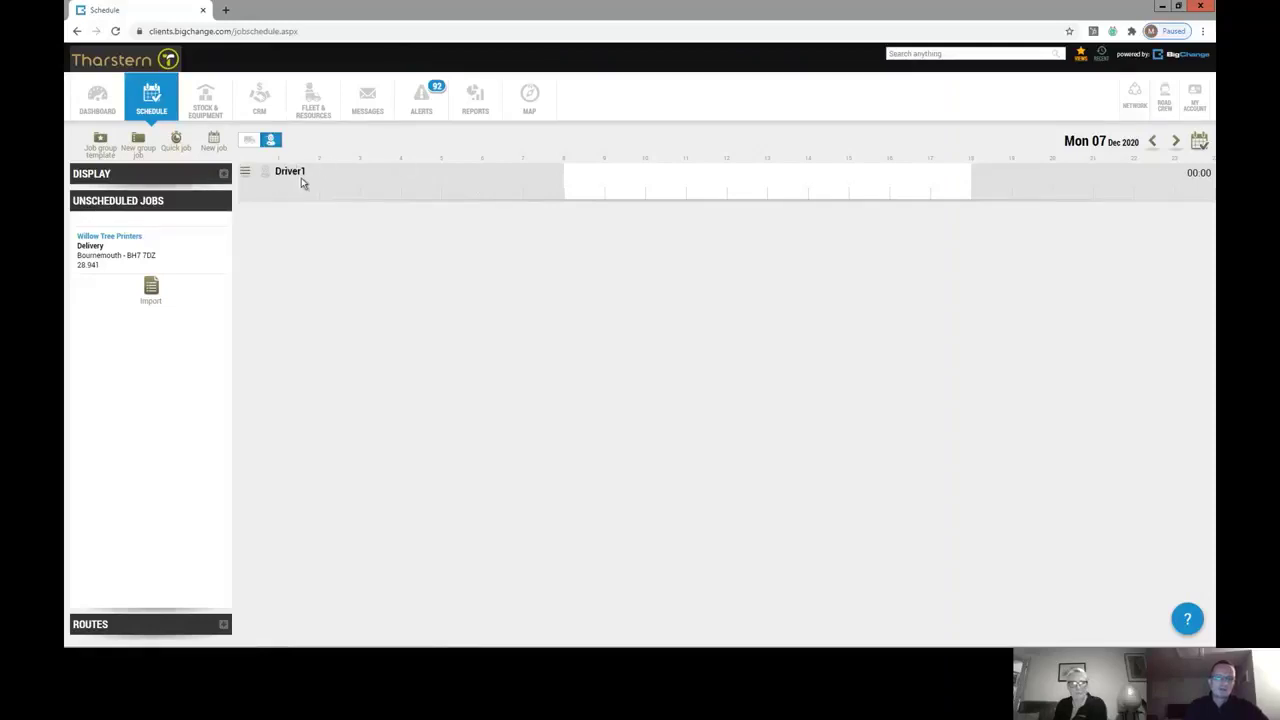
pyautogui.moveTo(304, 183)
pyautogui.click(1176, 142)
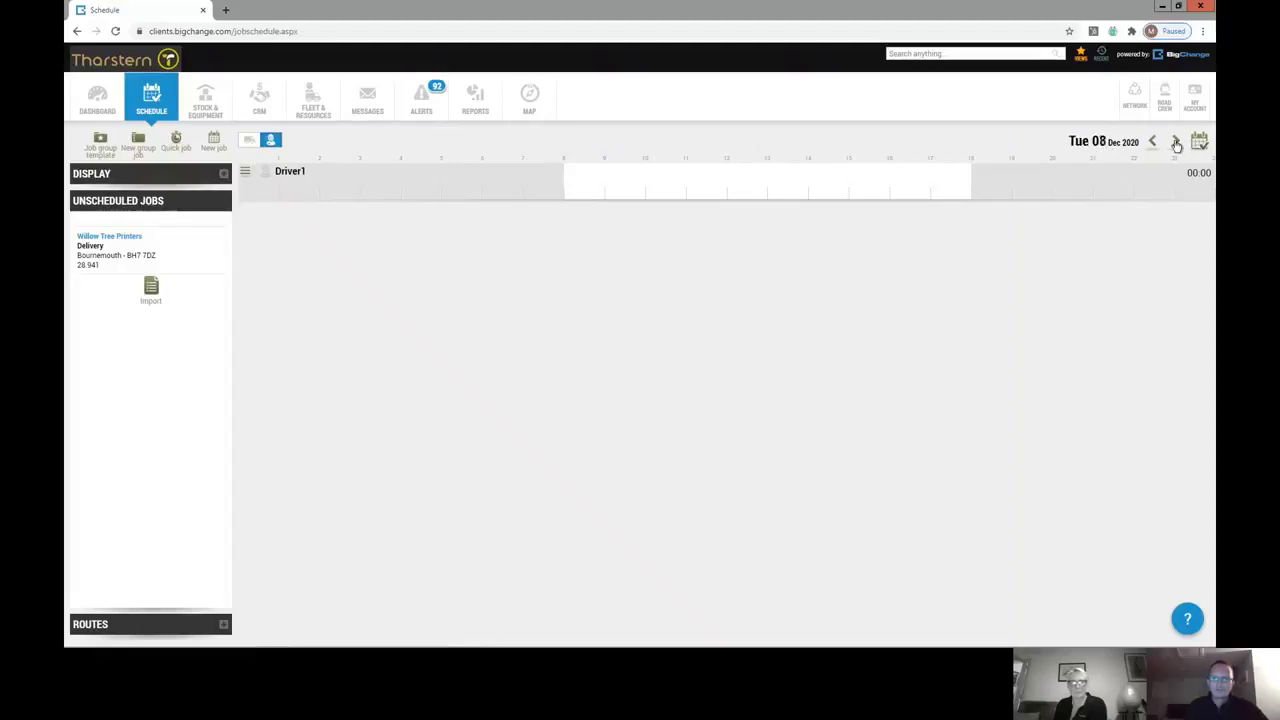
pyautogui.click(1176, 143)
pyautogui.click(1152, 143)
pyautogui.click(1152, 143)
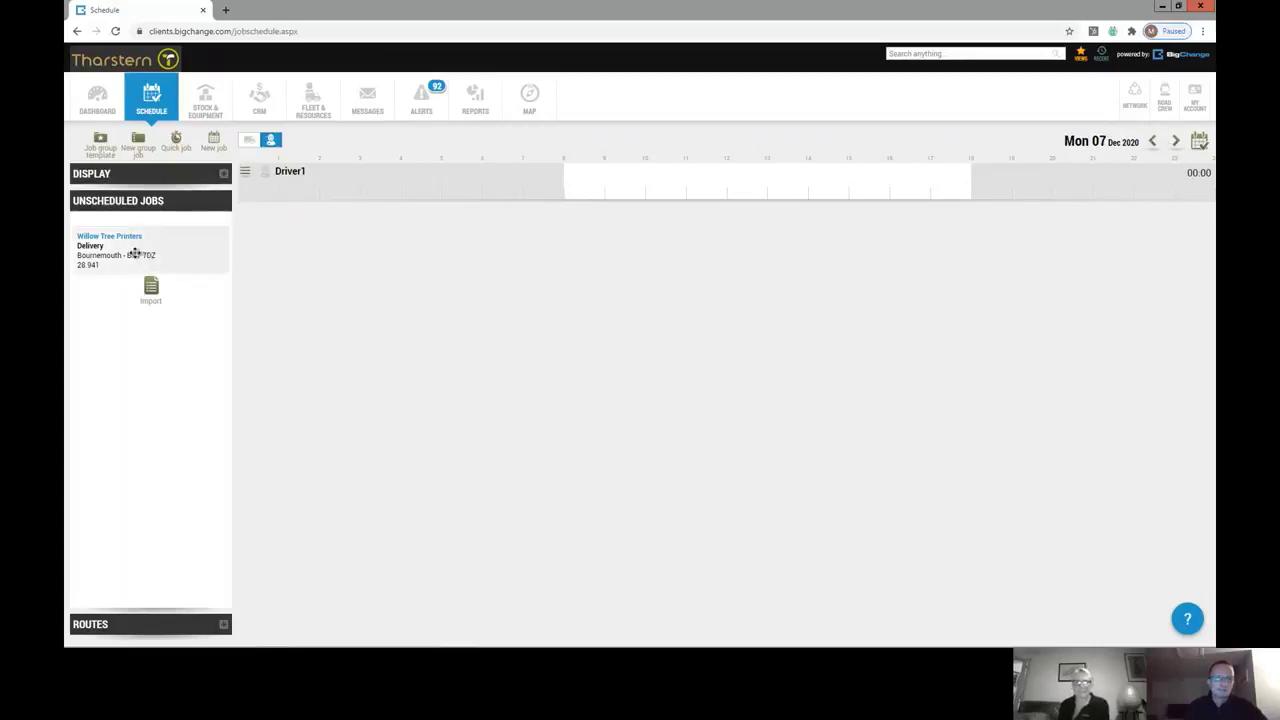
pyautogui.moveTo(135, 254); pyautogui.dragTo(813, 190)
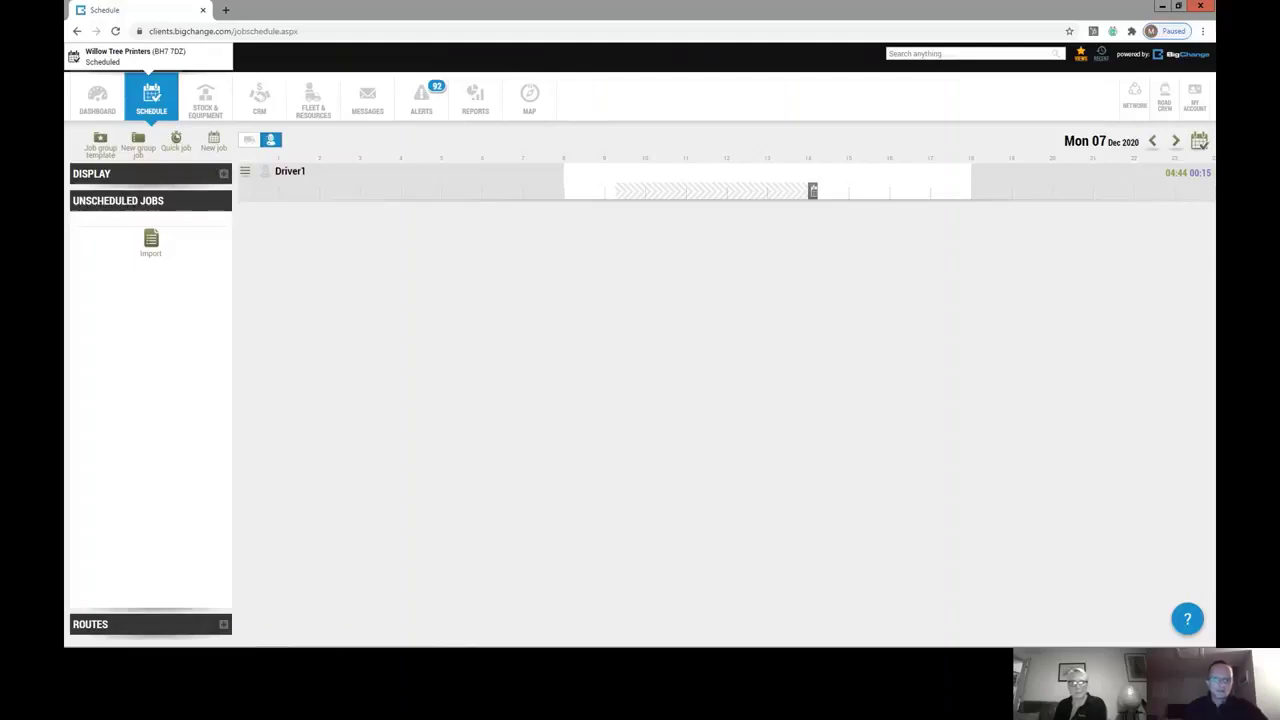
# Step: Switch to Tharstern Primo and update the courier status of the selected Willow Tree Printers delivery
pyautogui.moveTo(584, 636)
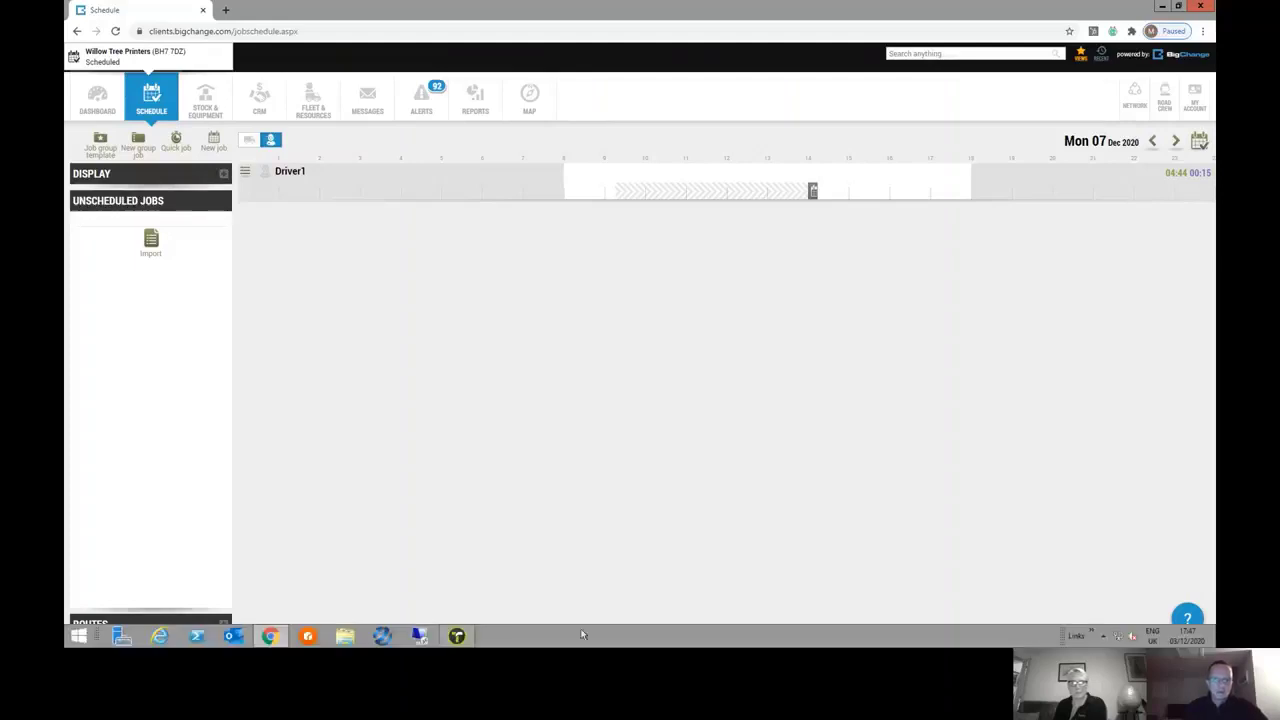
pyautogui.click(463, 638)
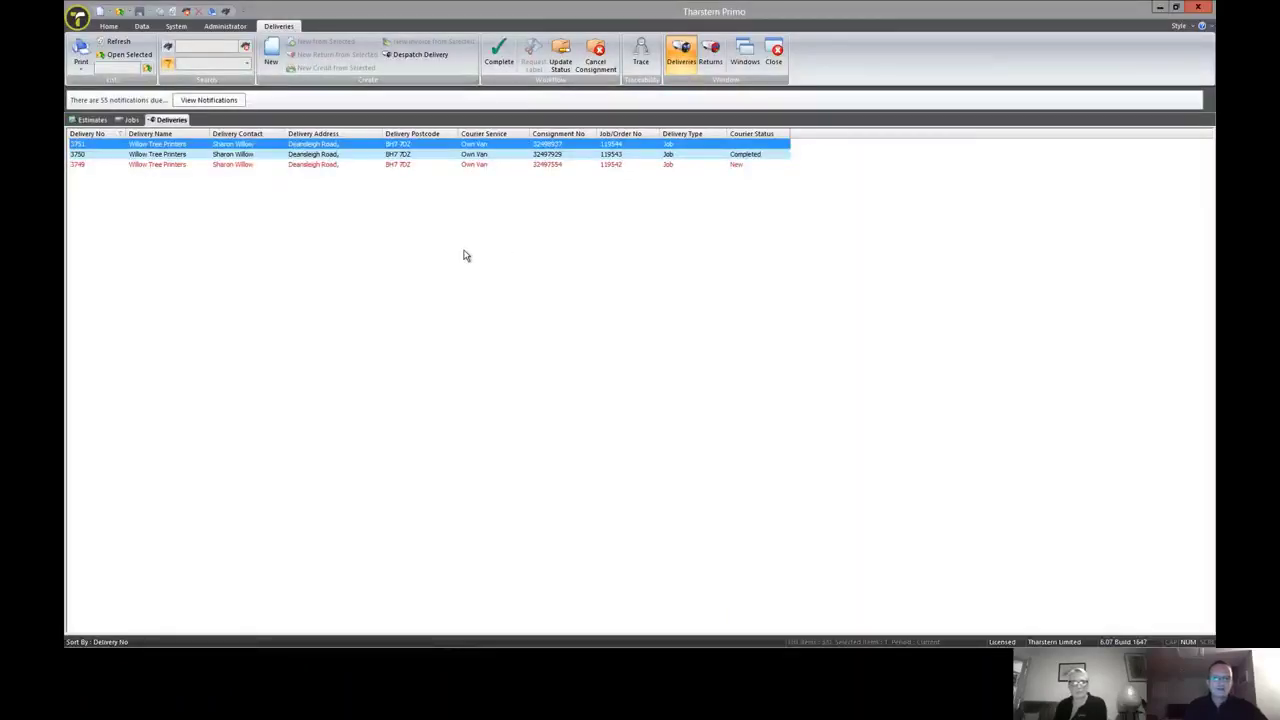
pyautogui.click(560, 60)
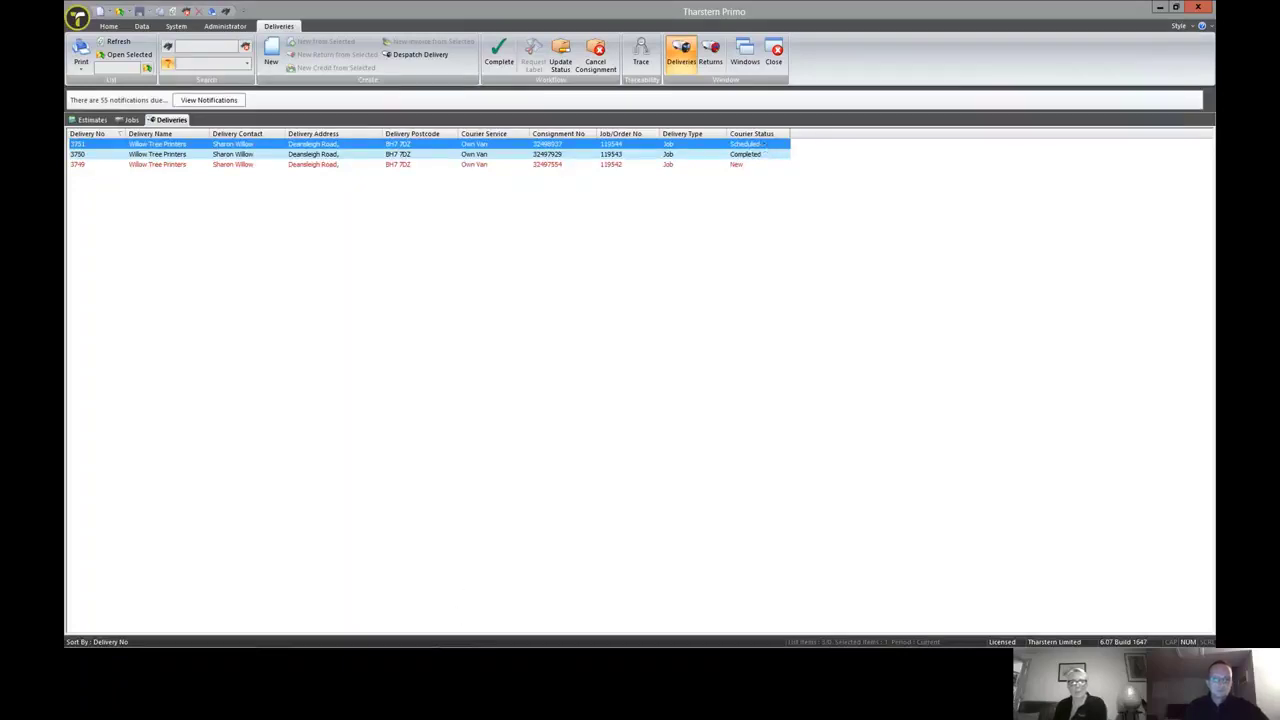
# Step: Switch to BigChange, open Driver1's scheduled Willow Tree Printers job and examine its job details and total weight
pyautogui.moveTo(470, 654)
pyautogui.click(270, 636)
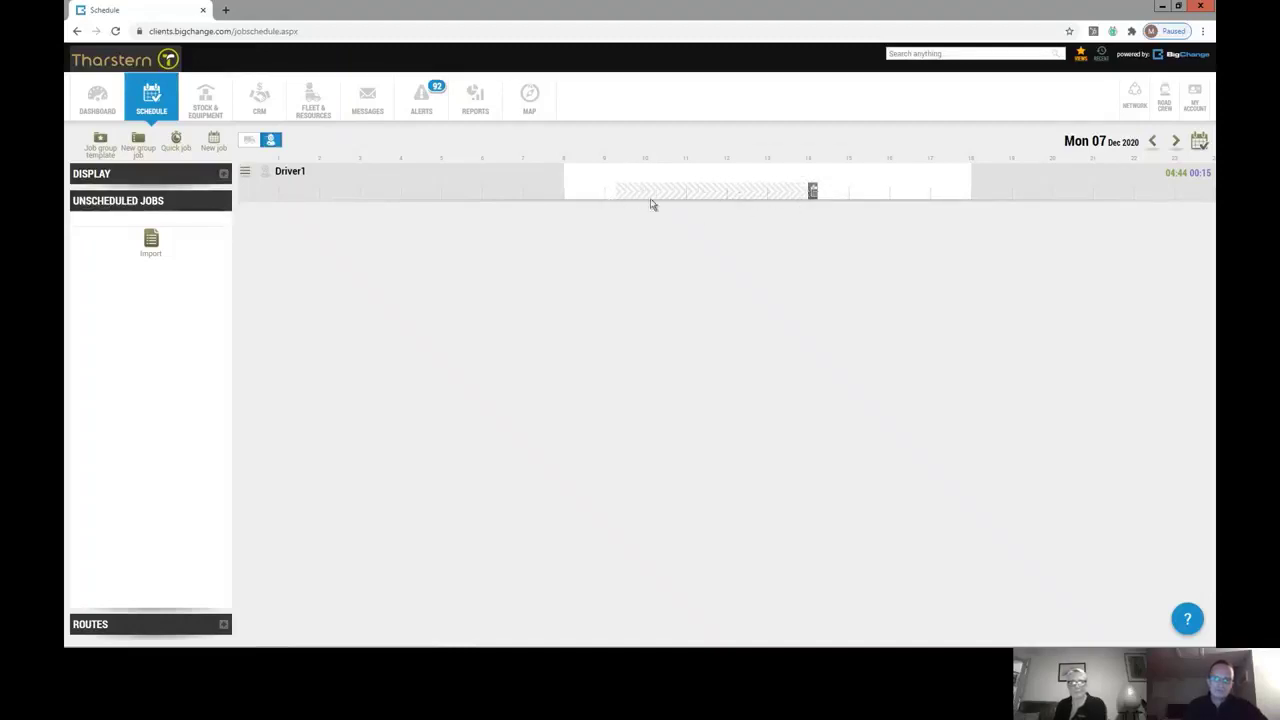
pyautogui.moveTo(812, 194)
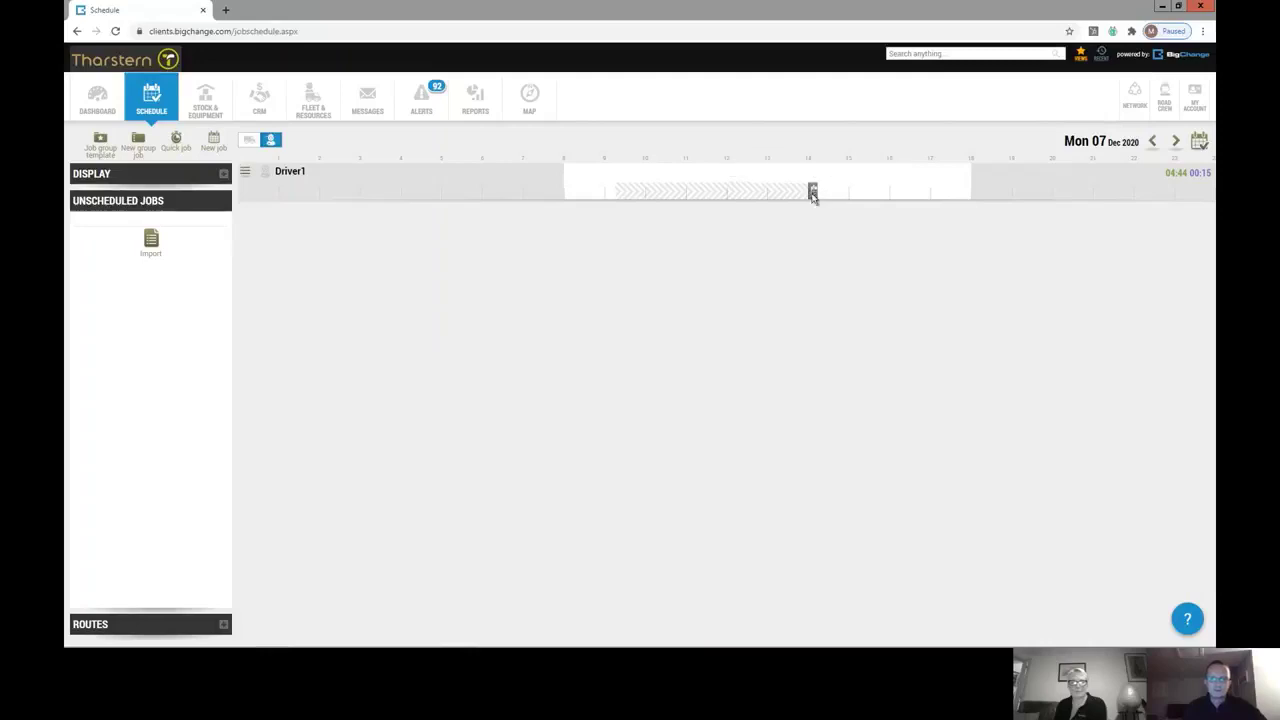
pyautogui.click(812, 194)
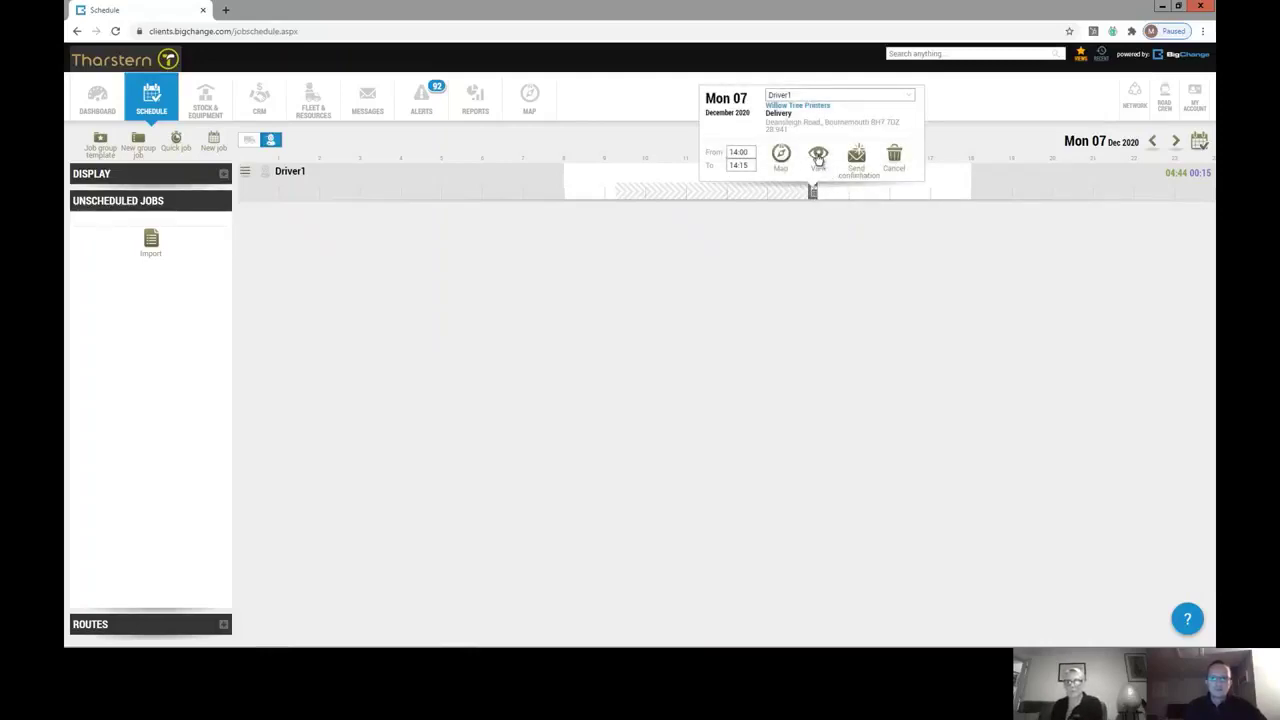
pyautogui.click(818, 156)
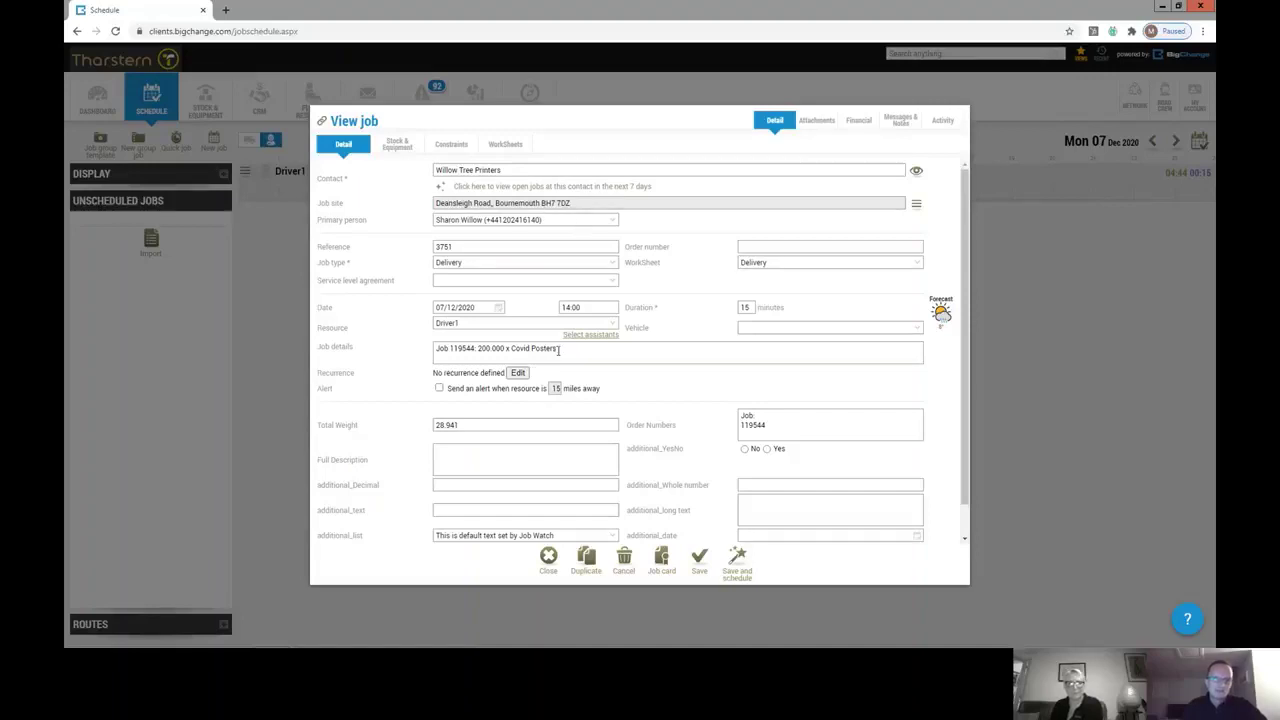
pyautogui.moveTo(558, 350); pyautogui.dragTo(422, 353)
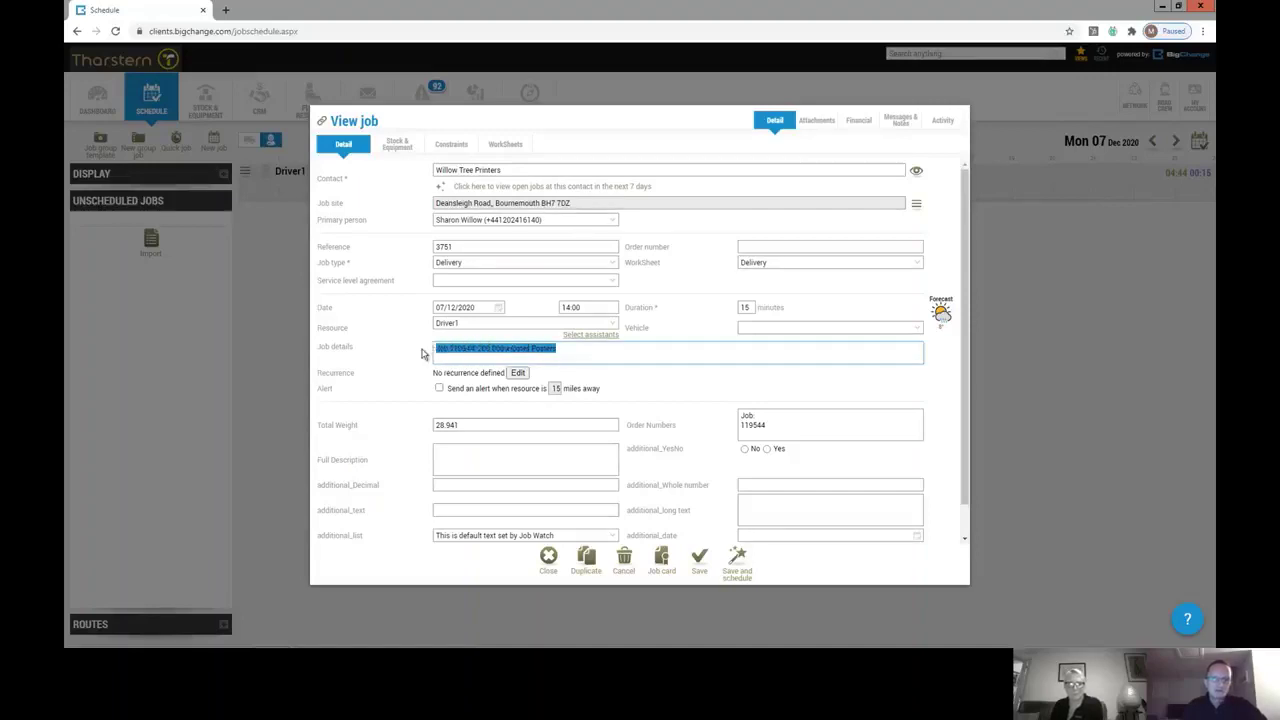
pyautogui.moveTo(484, 424); pyautogui.dragTo(364, 424)
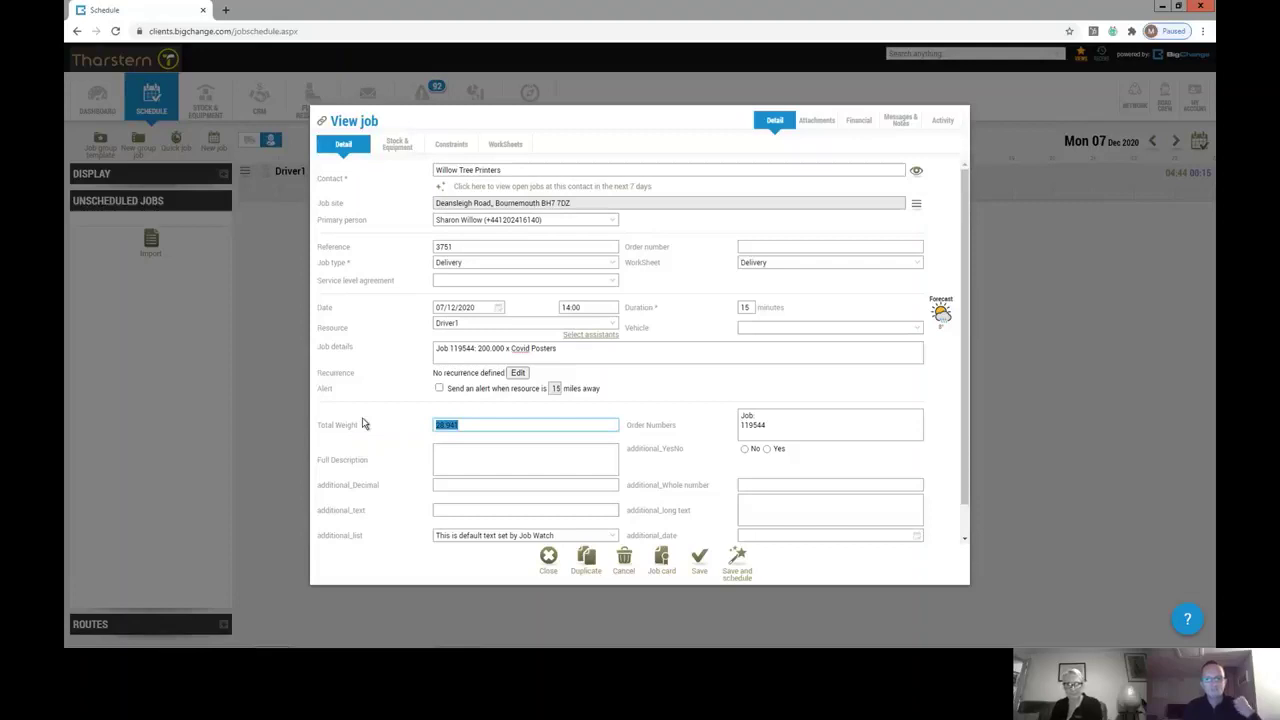
# Step: Add a Started activity to the Willow Tree Printers job and save it
pyautogui.click(943, 121)
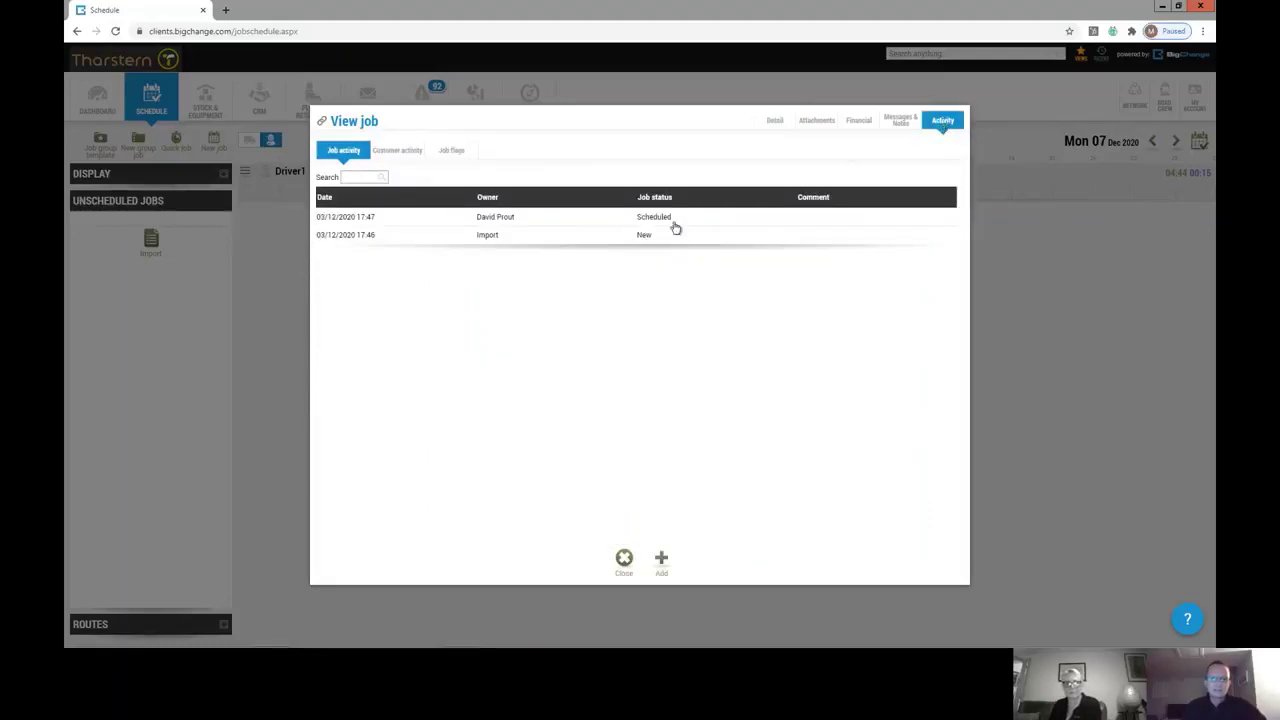
pyautogui.click(660, 562)
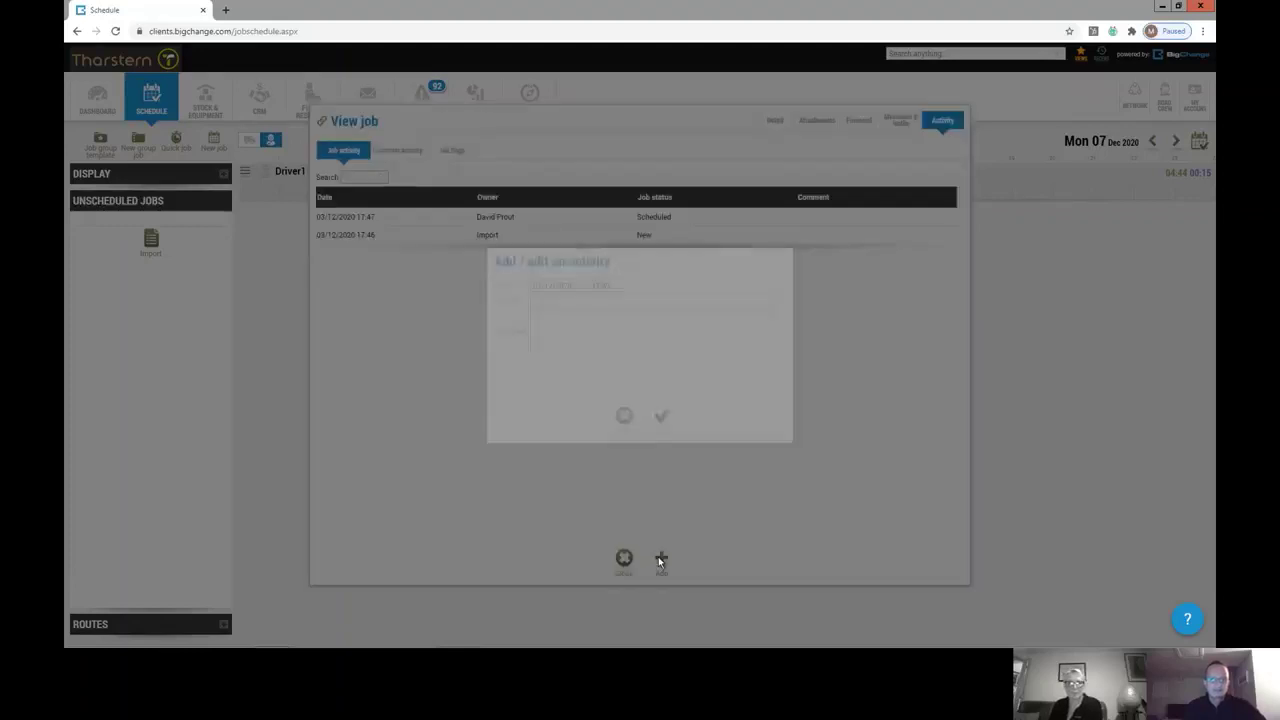
pyautogui.click(626, 304)
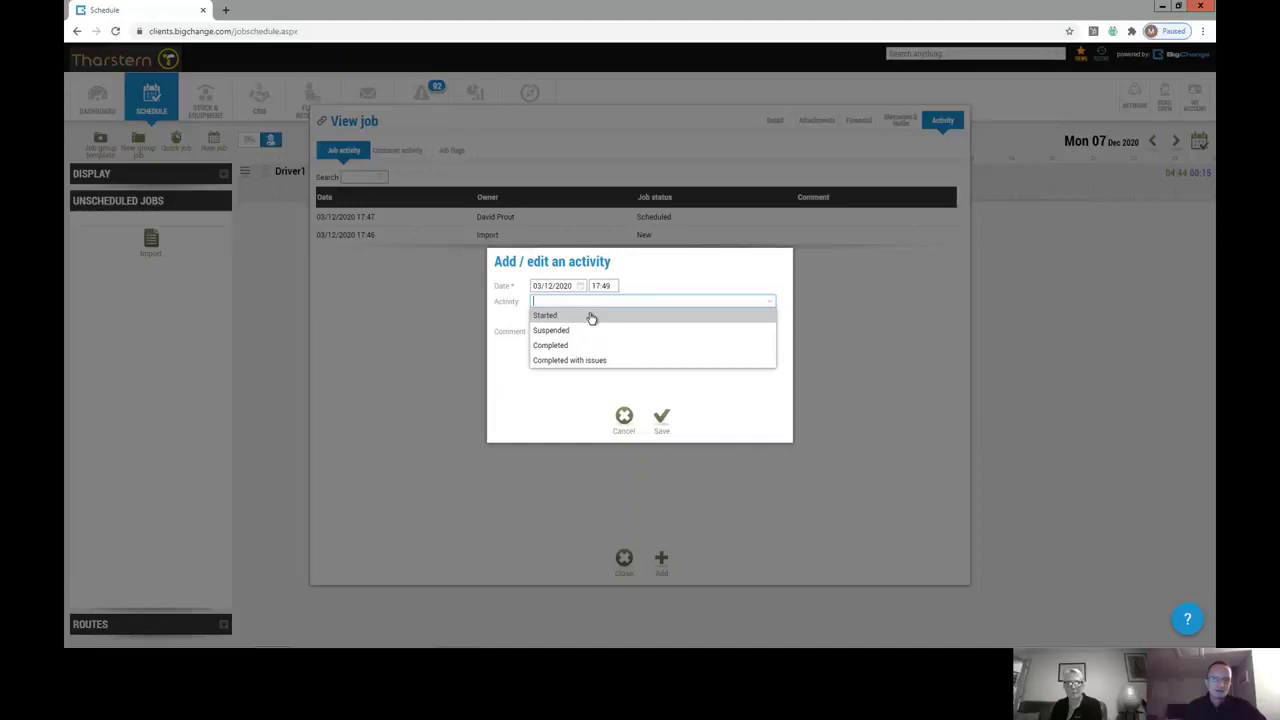
pyautogui.click(591, 316)
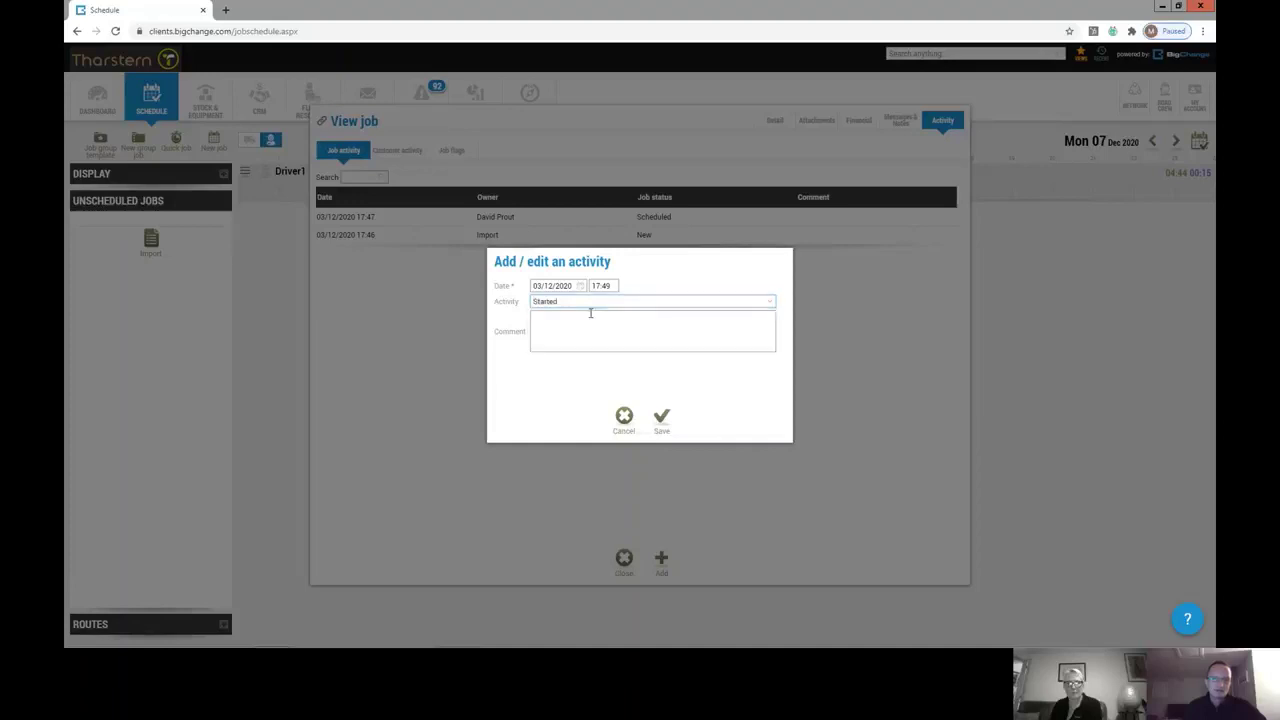
pyautogui.click(662, 420)
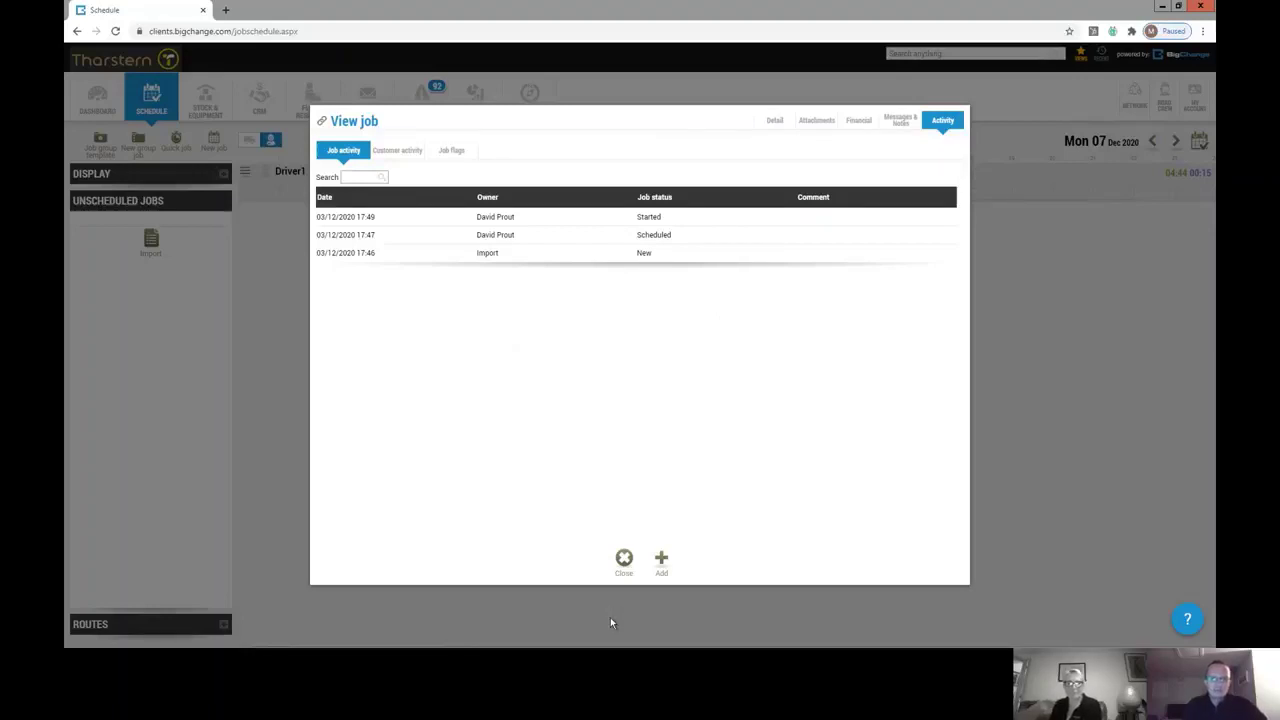
# Step: Return to the Tharstern Primo deliveries list and update the selected delivery's courier status from the started job
pyautogui.click(457, 637)
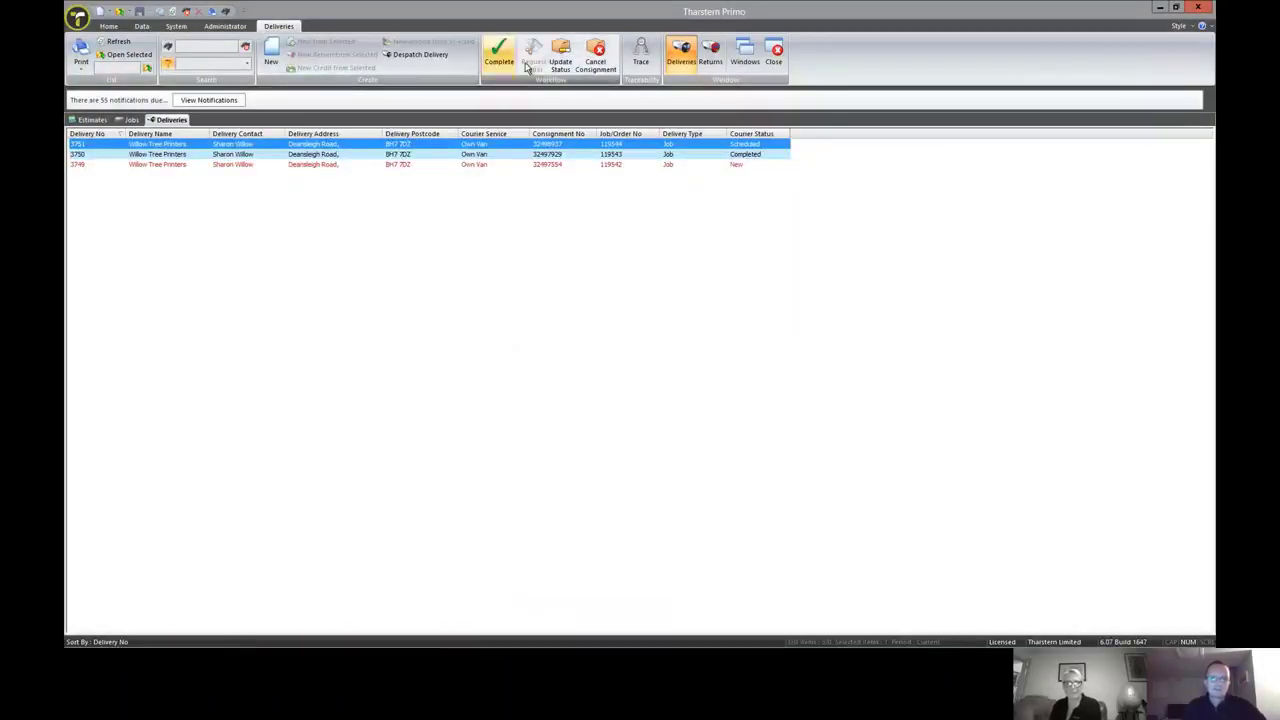
pyautogui.click(560, 60)
pyautogui.click(600, 100)
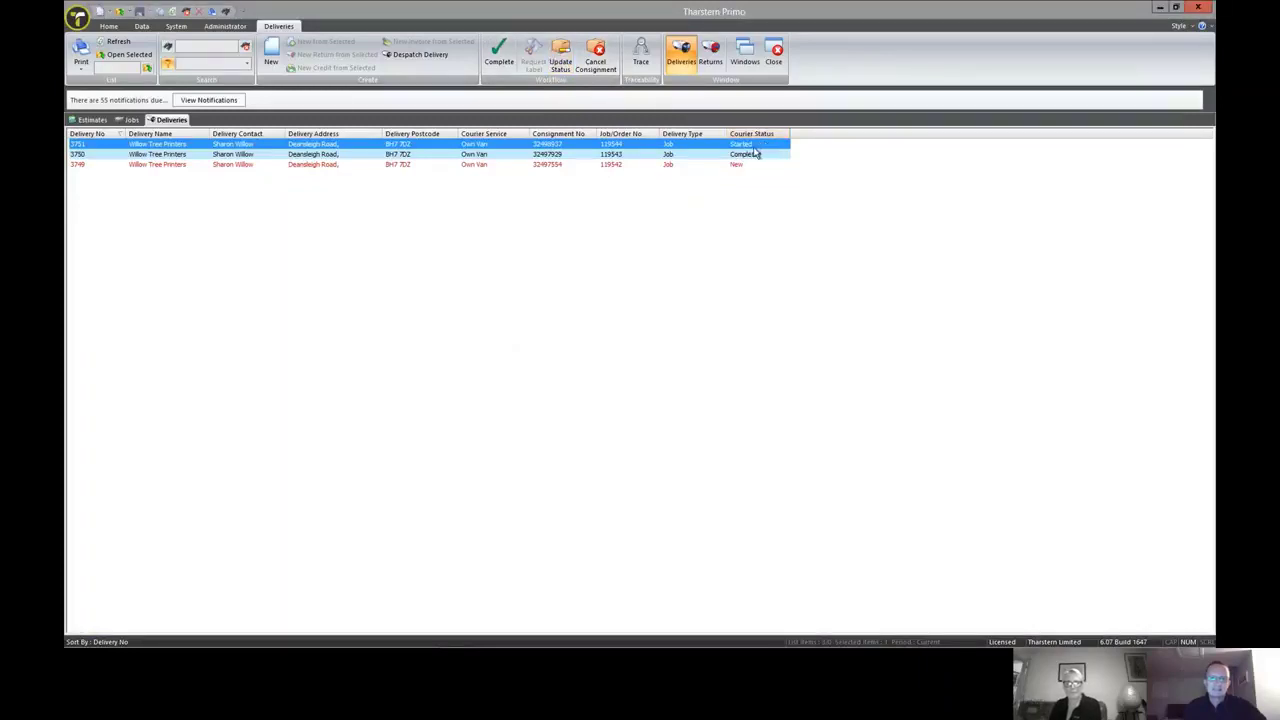
# Step: Switch to the open BigChange job and try to save a new Completed activity with the comment Ok
pyautogui.moveTo(750, 647)
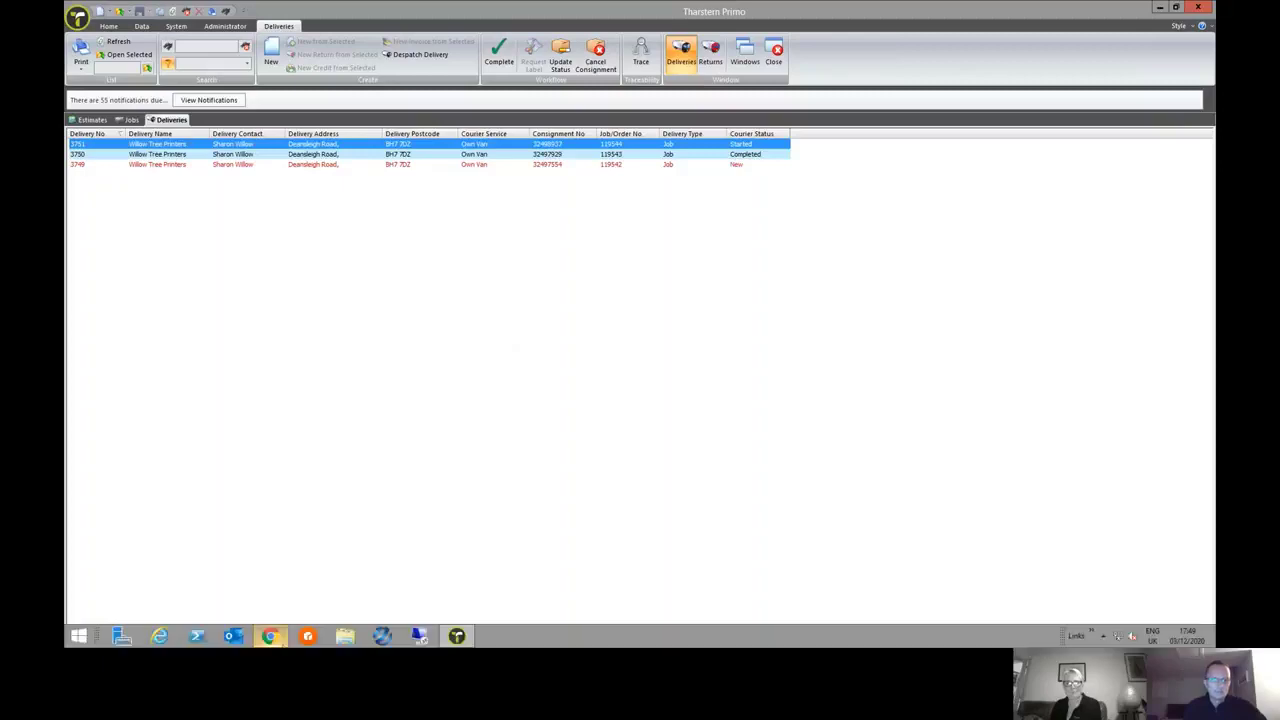
pyautogui.click(270, 636)
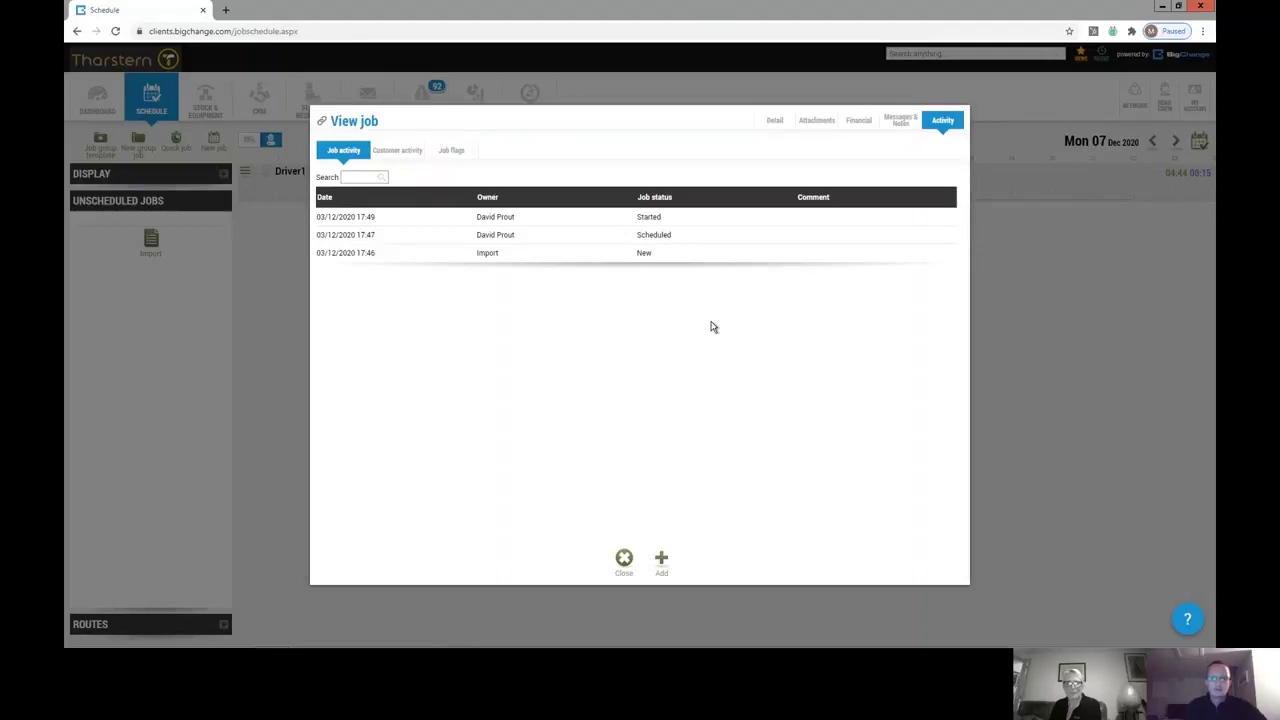
pyautogui.click(662, 561)
pyautogui.click(770, 302)
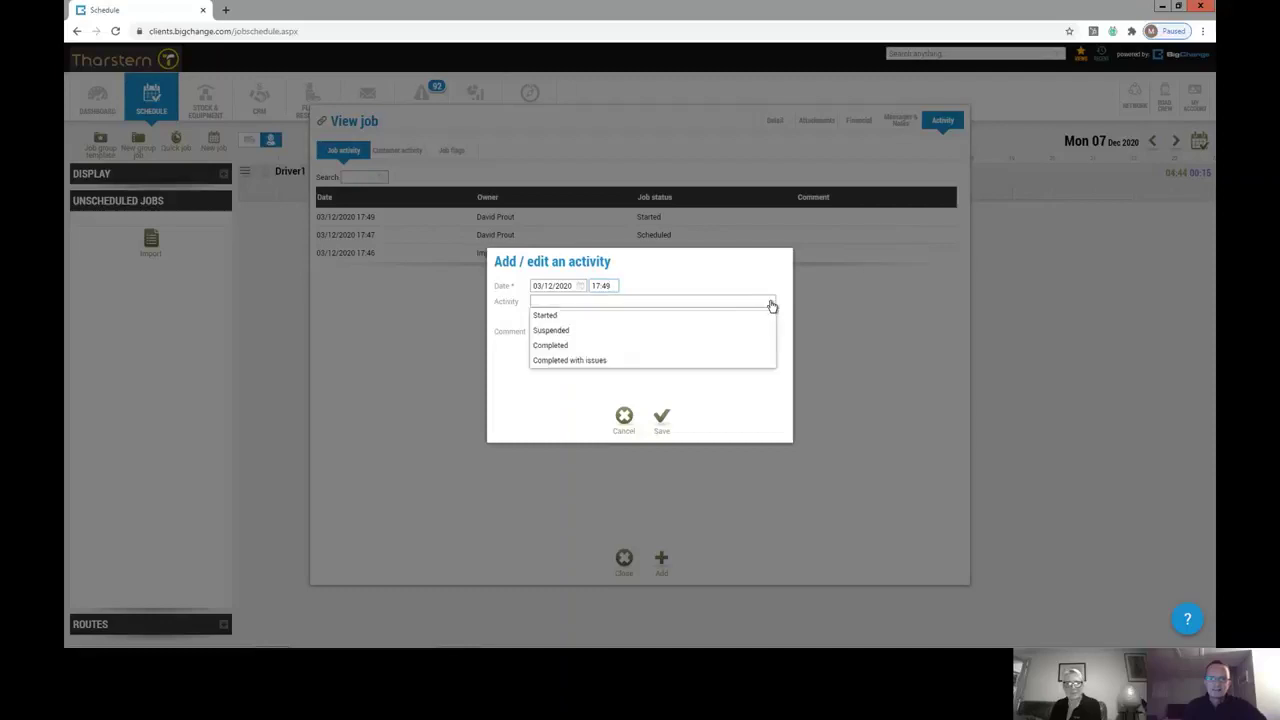
pyautogui.click(587, 348)
pyautogui.click(617, 318)
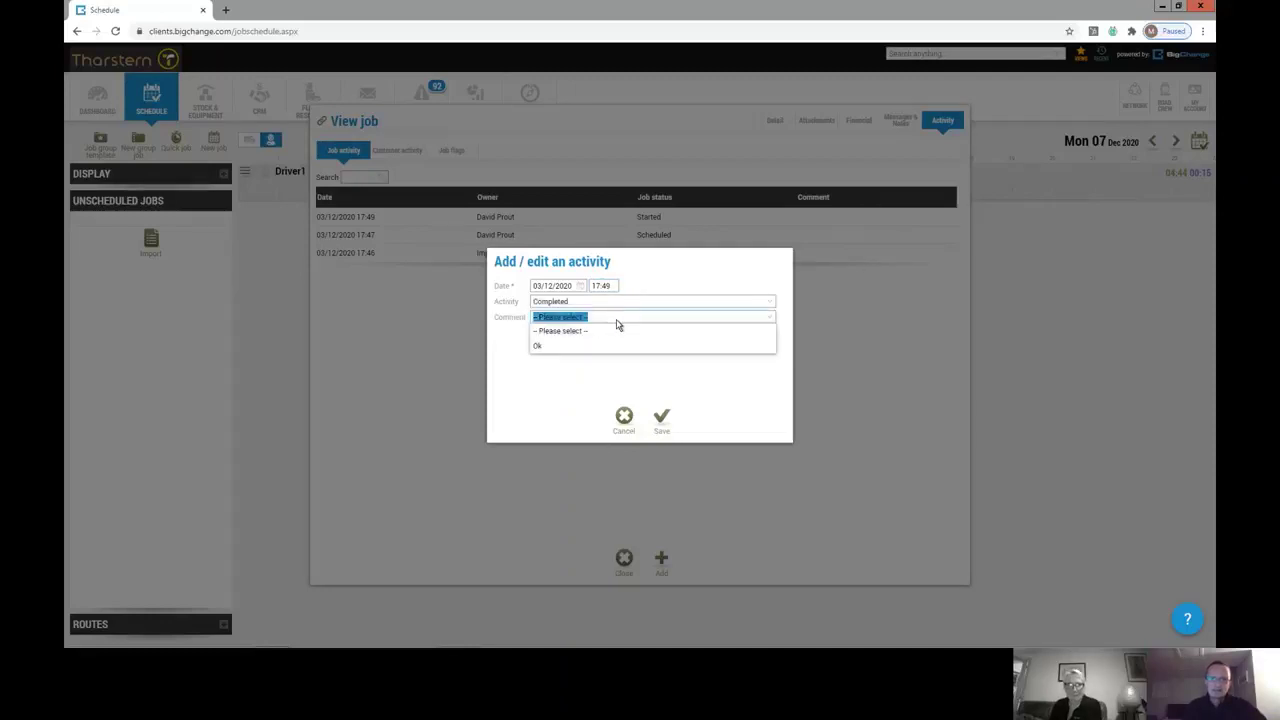
pyautogui.click(561, 347)
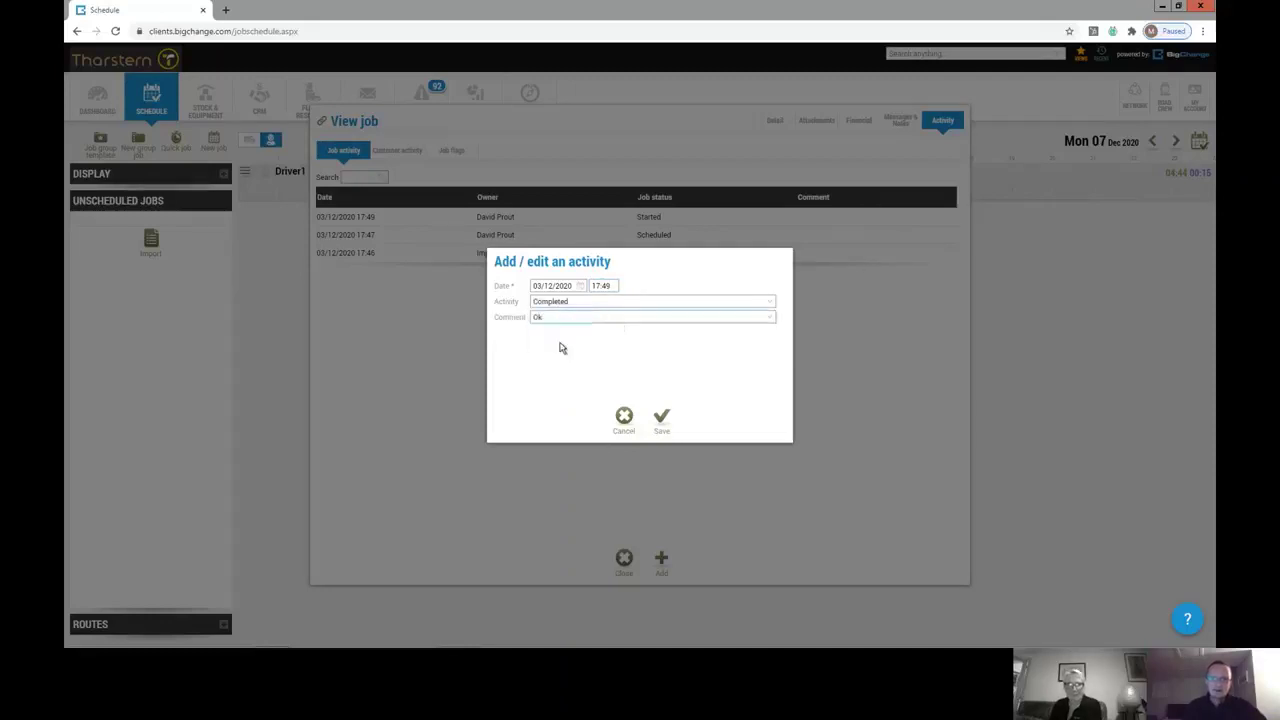
pyautogui.click(662, 420)
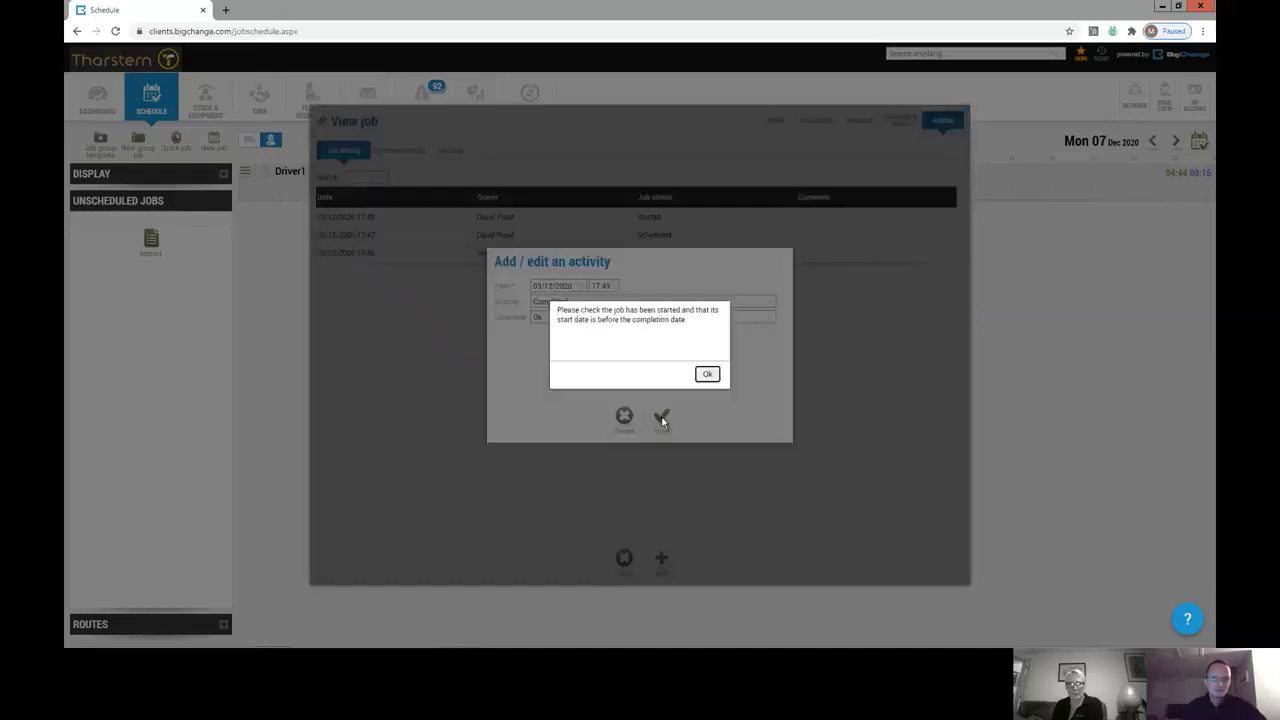
pyautogui.click(707, 375)
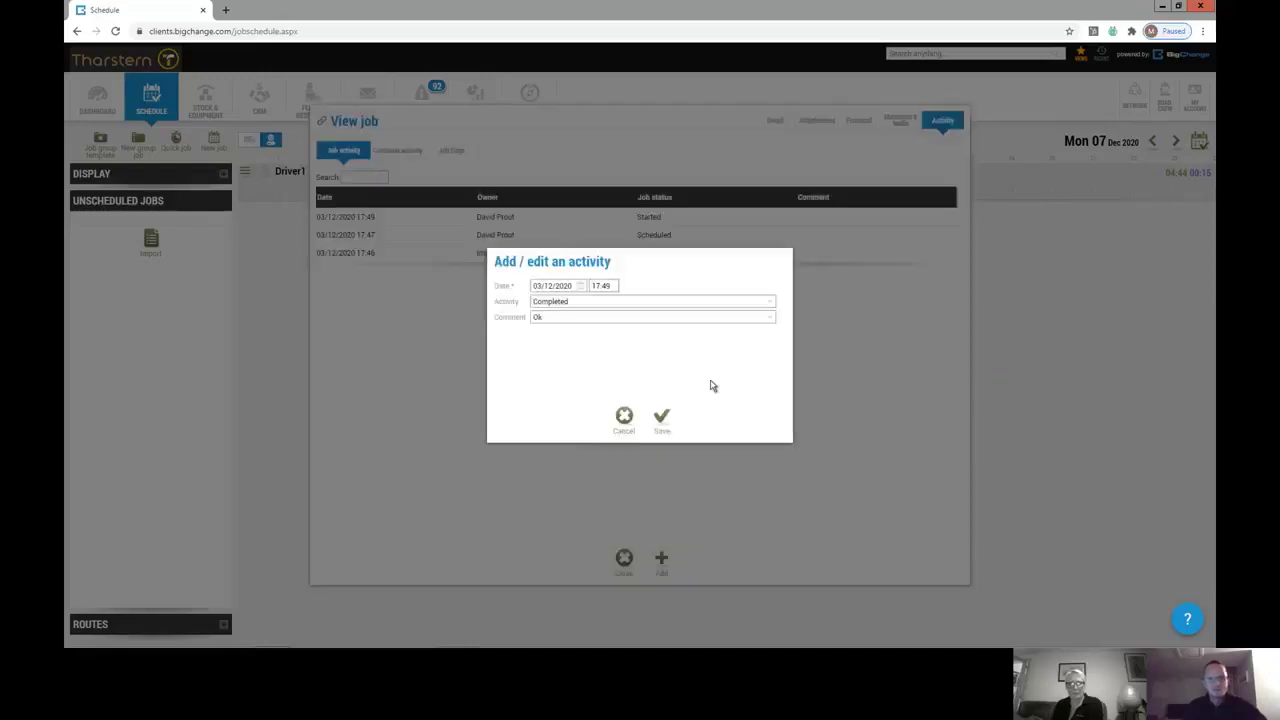
# Step: Set the Completed activity's date to 07/12/2020 and save the activity
pyautogui.click(580, 287)
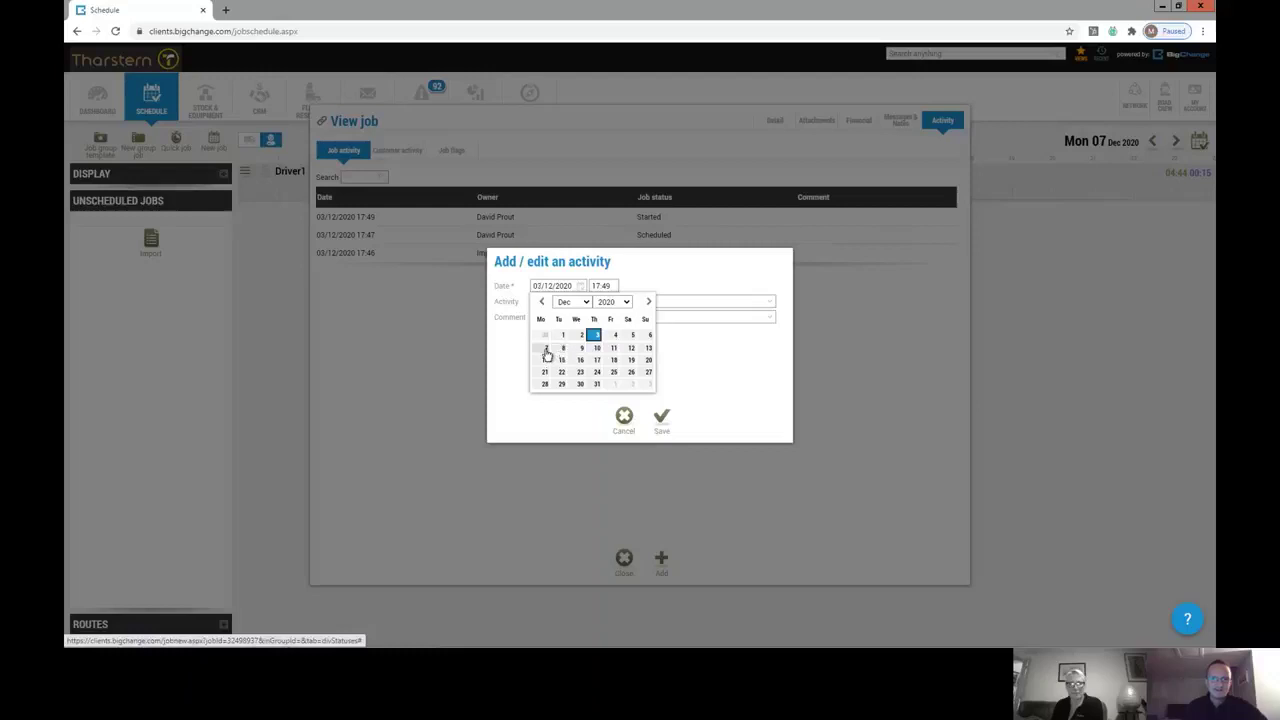
pyautogui.click(546, 350)
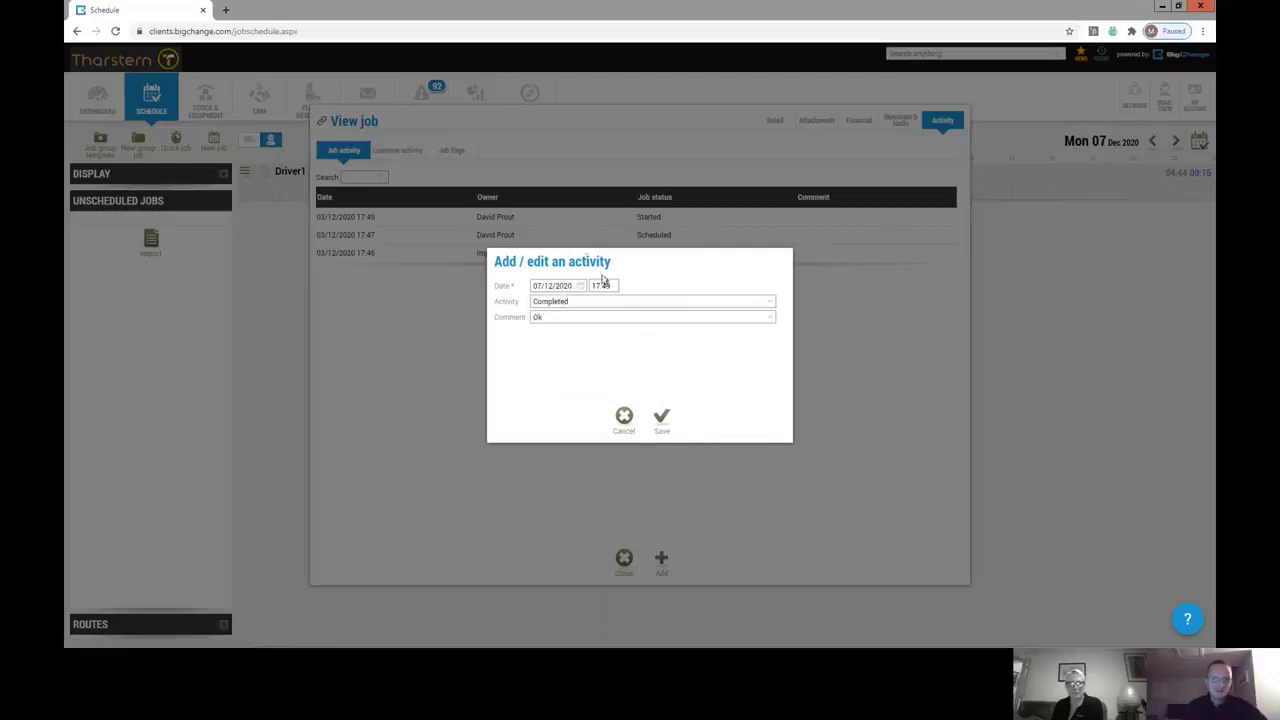
pyautogui.click(661, 420)
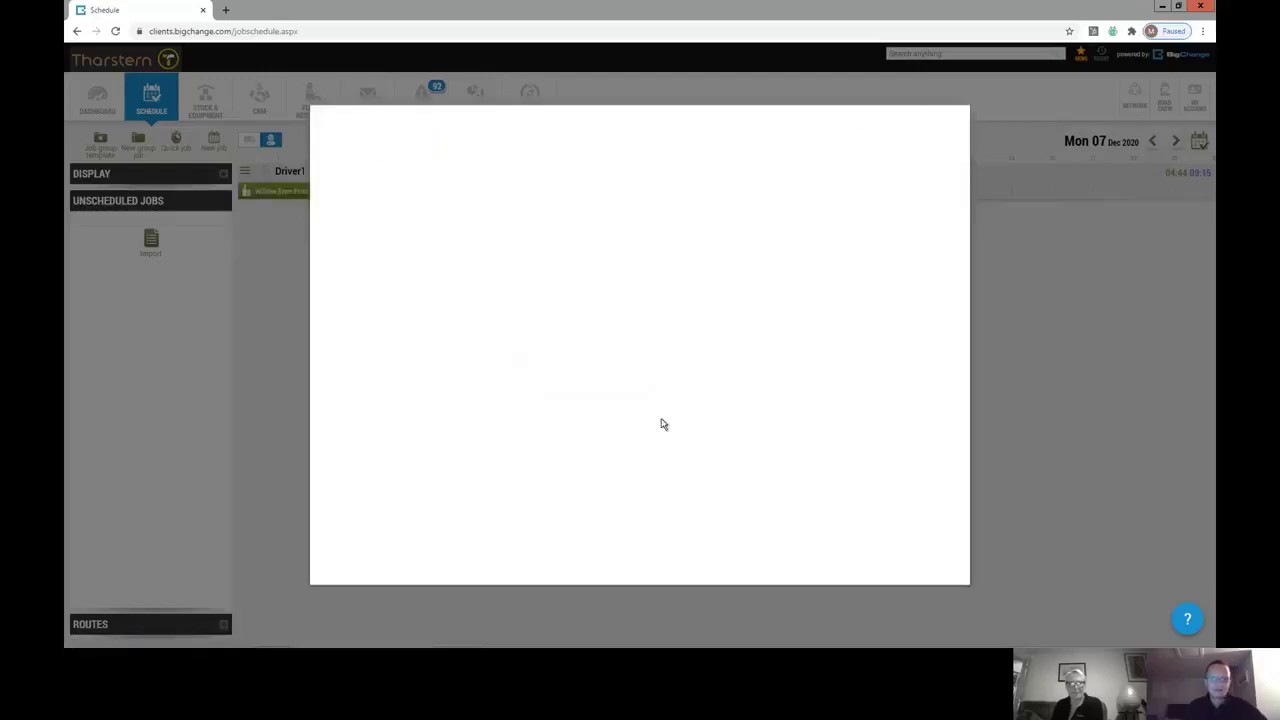
# Step: Switch back to the Tharstern Primo deliveries list and update the selected Willow Tree Printers delivery's courier status from the completed job
pyautogui.moveTo(641, 646)
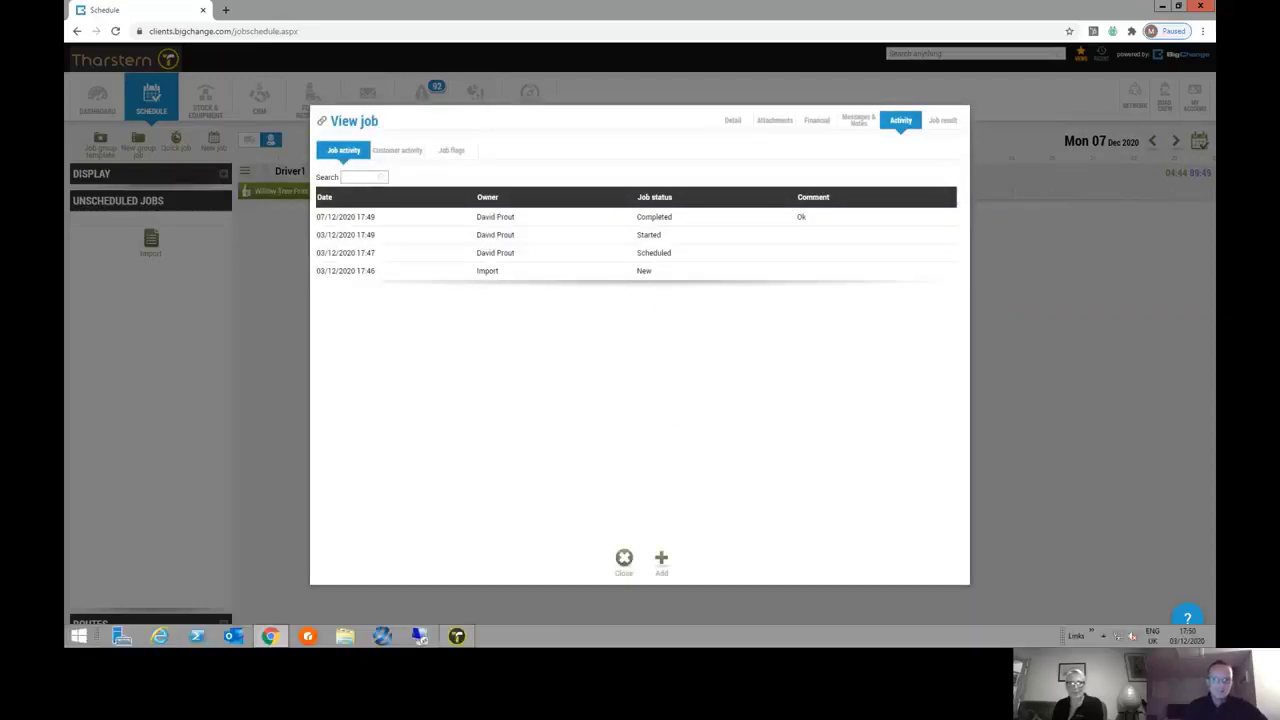
pyautogui.click(456, 636)
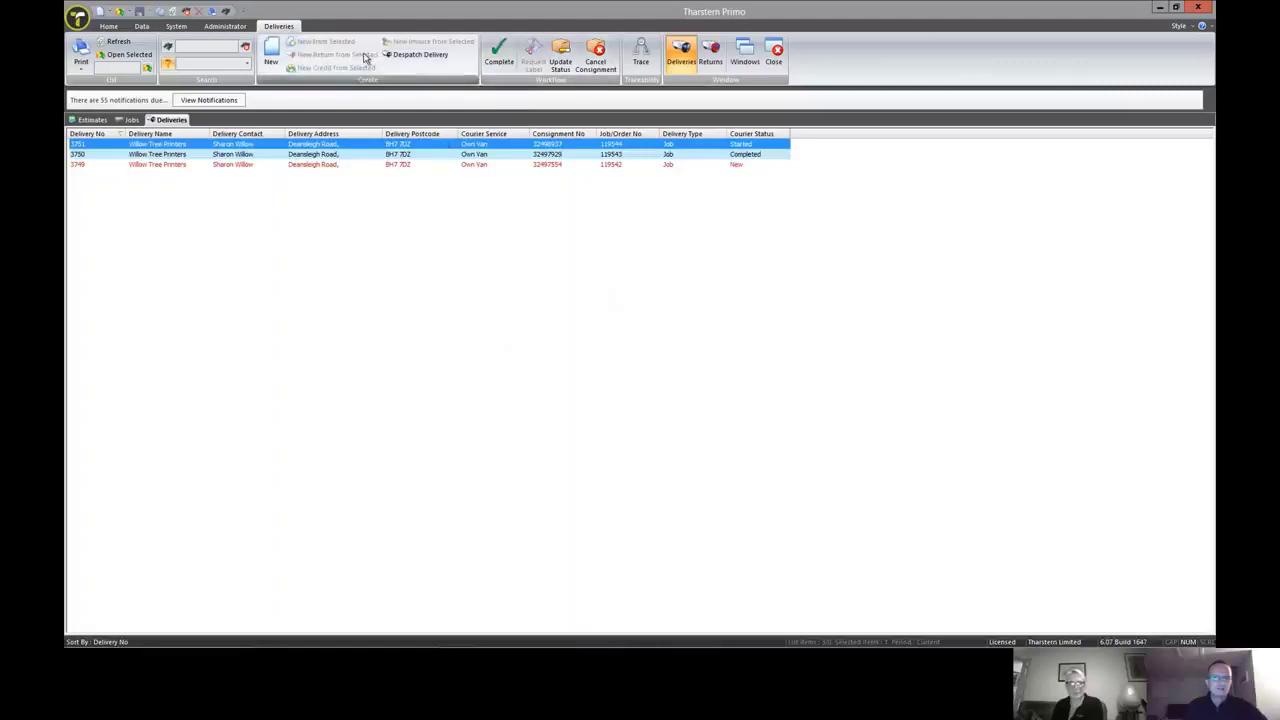
pyautogui.click(564, 58)
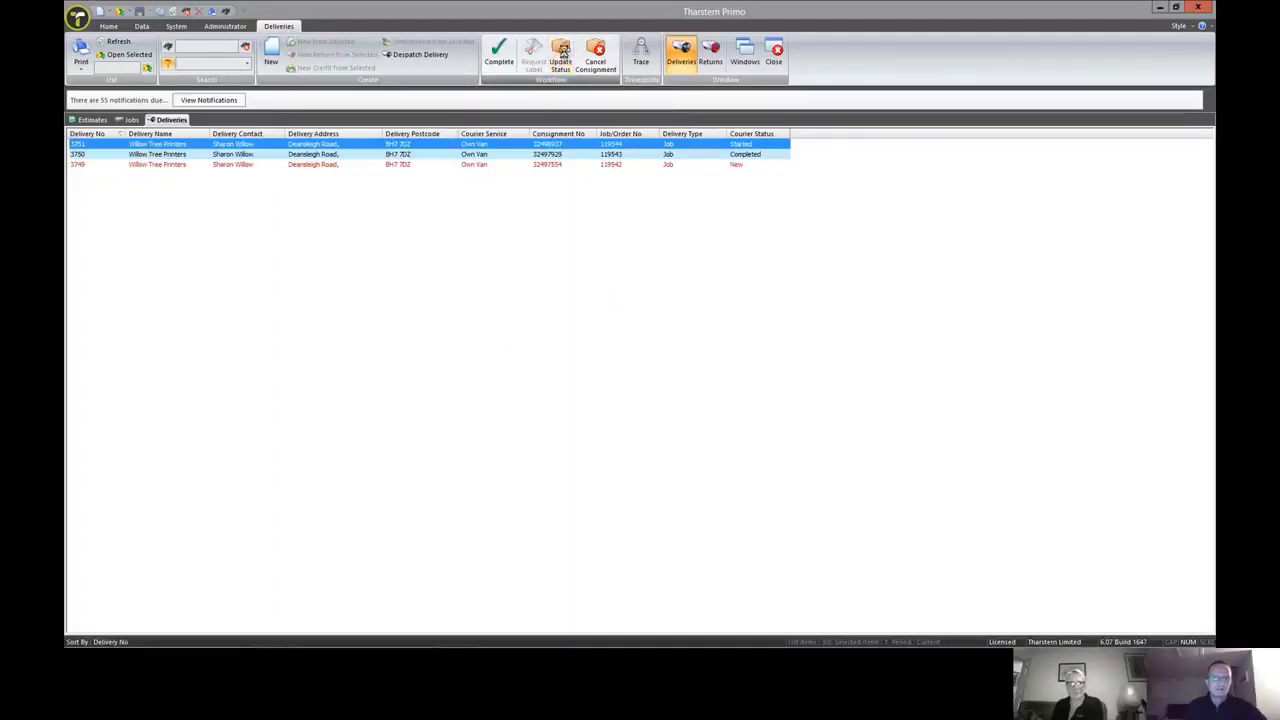
# Step: Open the updated Willow Tree Printers delivery and review the proof of delivery details in its delivery instructions and its attached documents
pyautogui.doubleClick(765, 148)
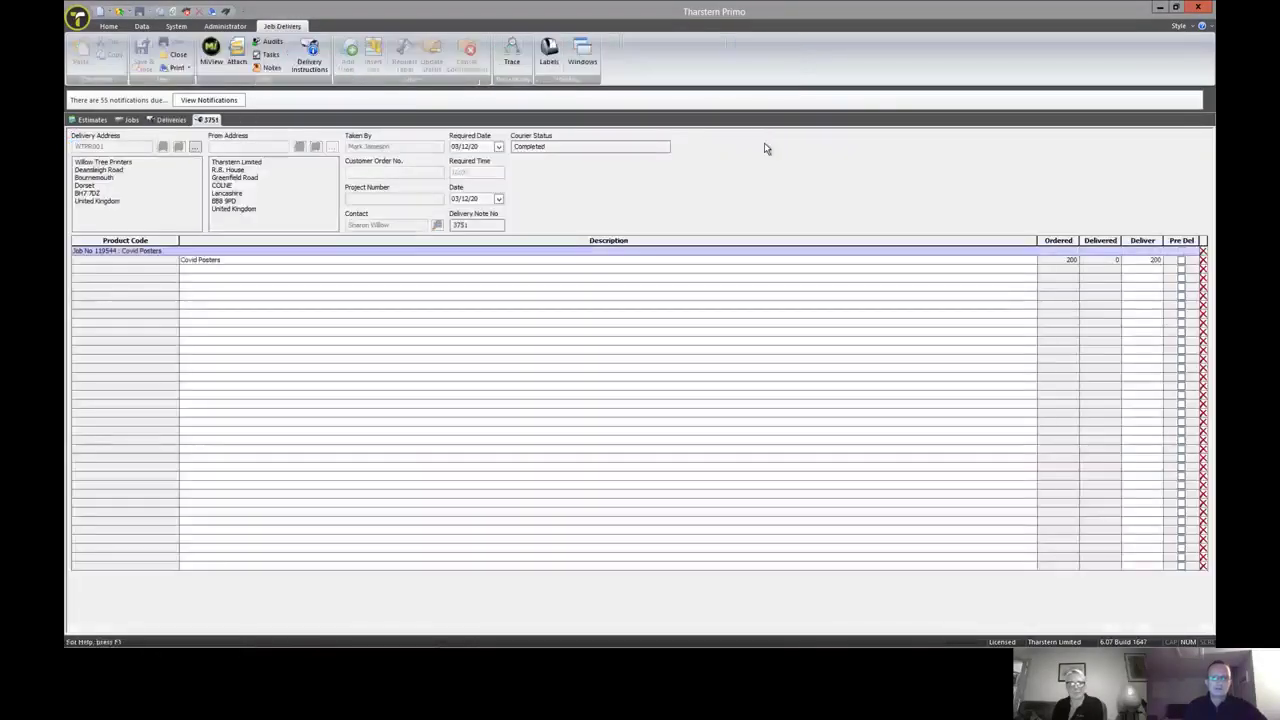
pyautogui.click(310, 60)
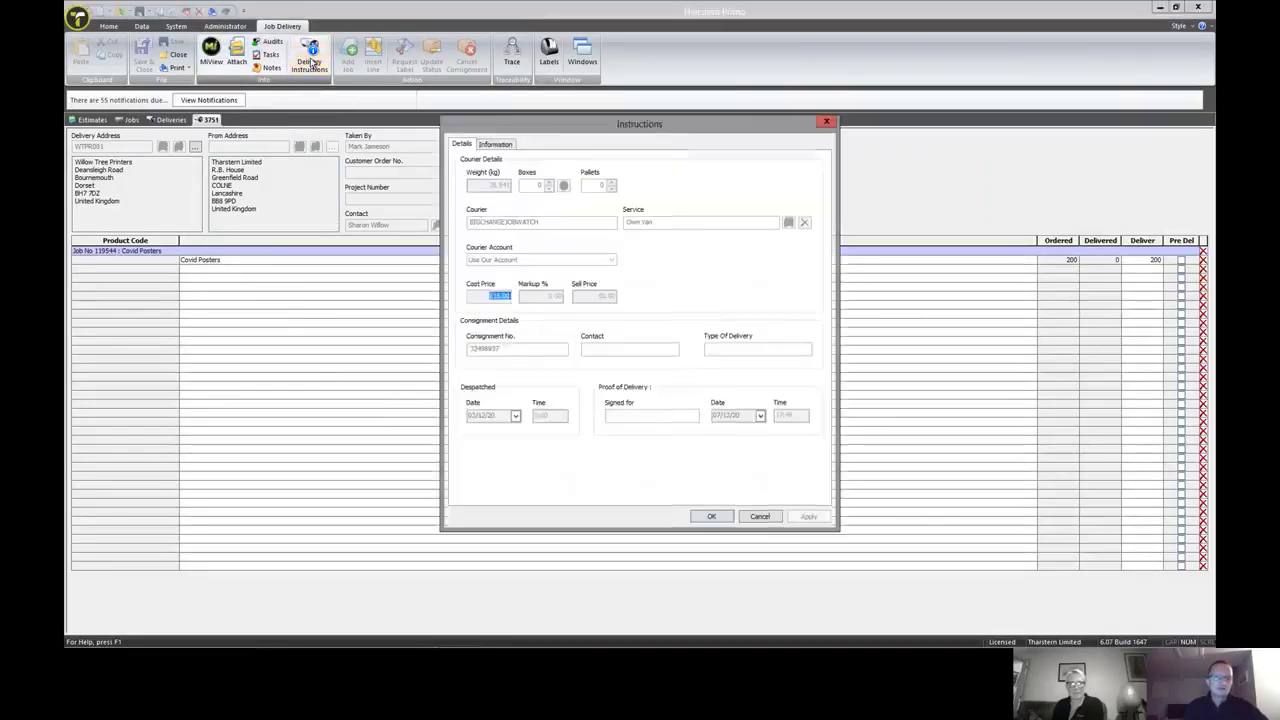
pyautogui.click(645, 418)
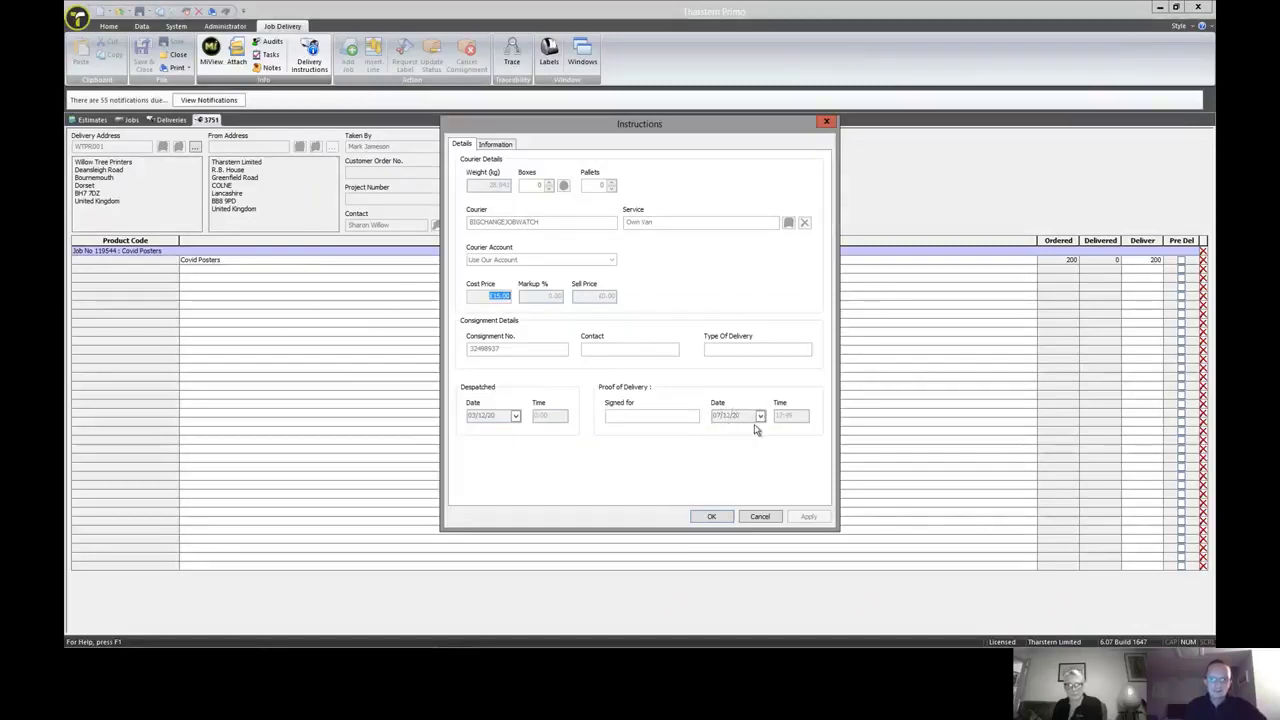
pyautogui.click(768, 518)
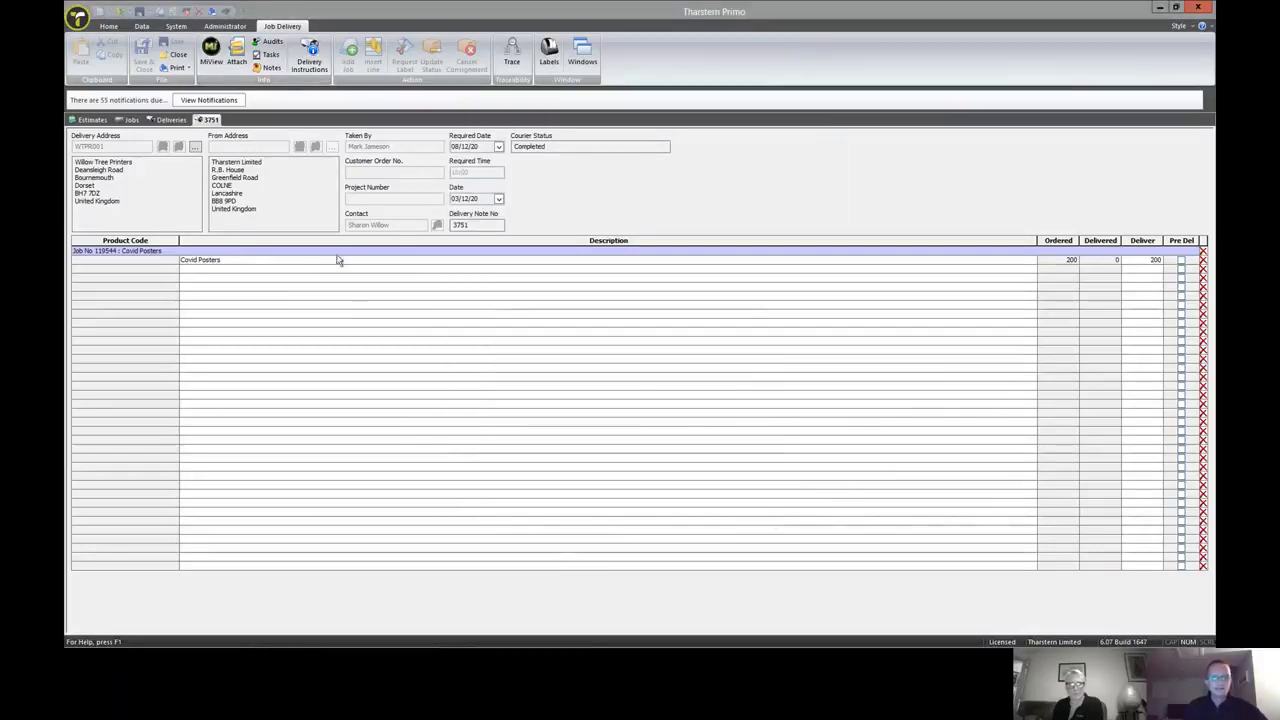
pyautogui.click(238, 61)
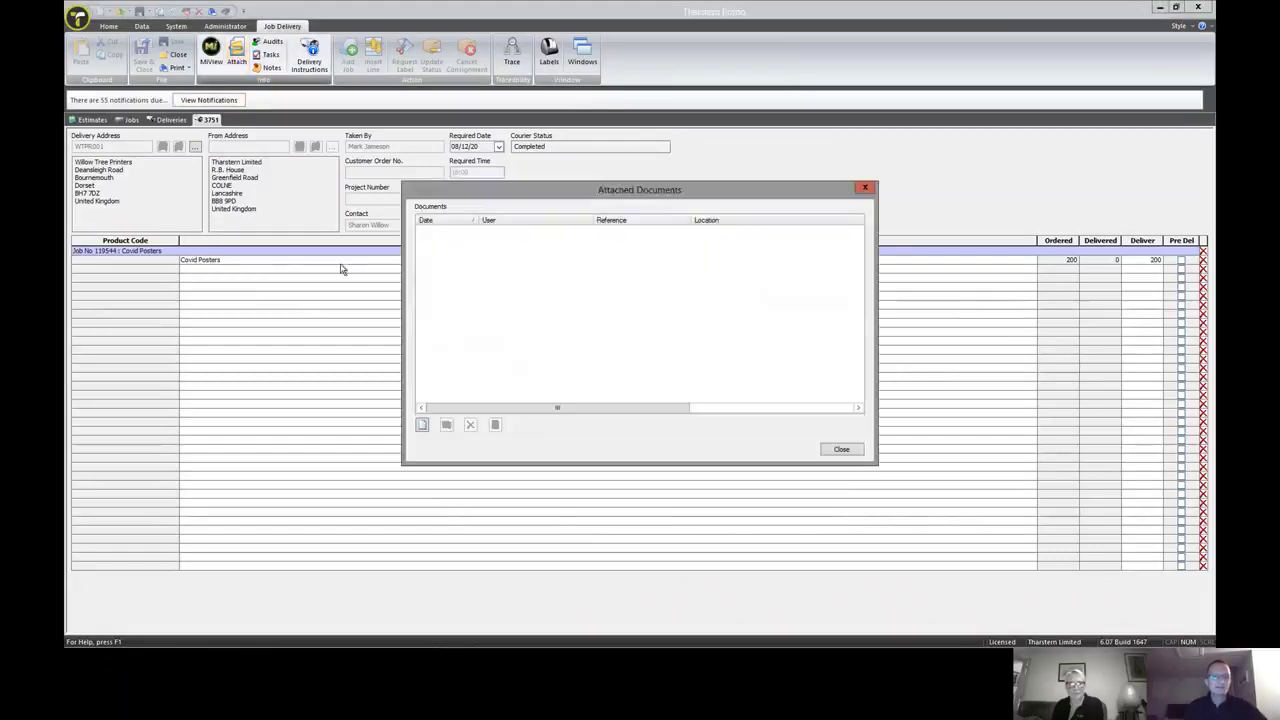
pyautogui.click(866, 189)
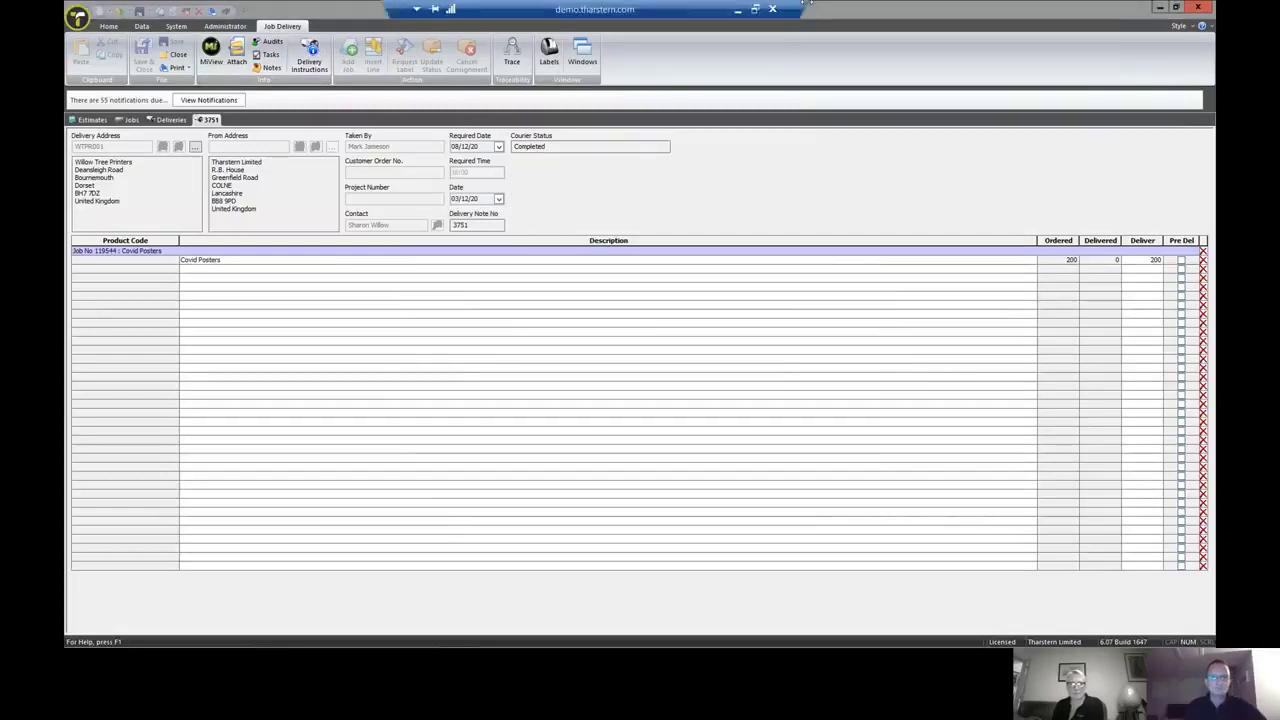
pyautogui.press('super+d')
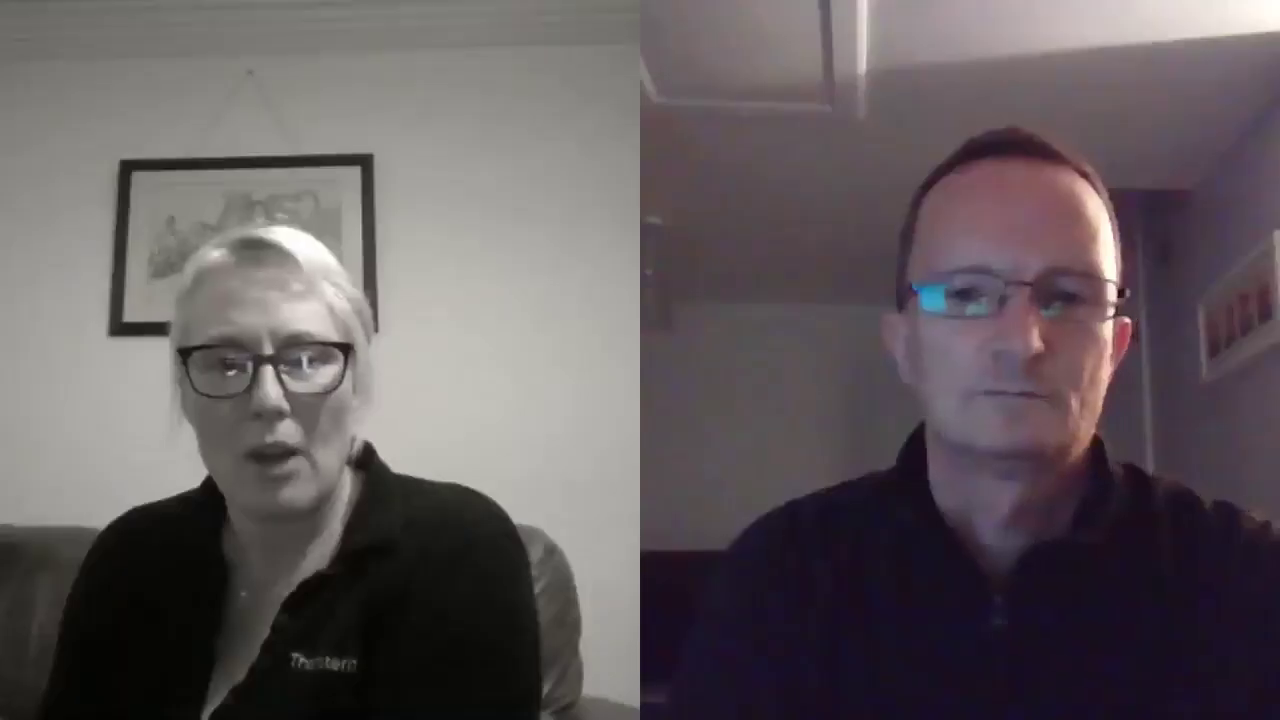
pyautogui.click(1133, 623)
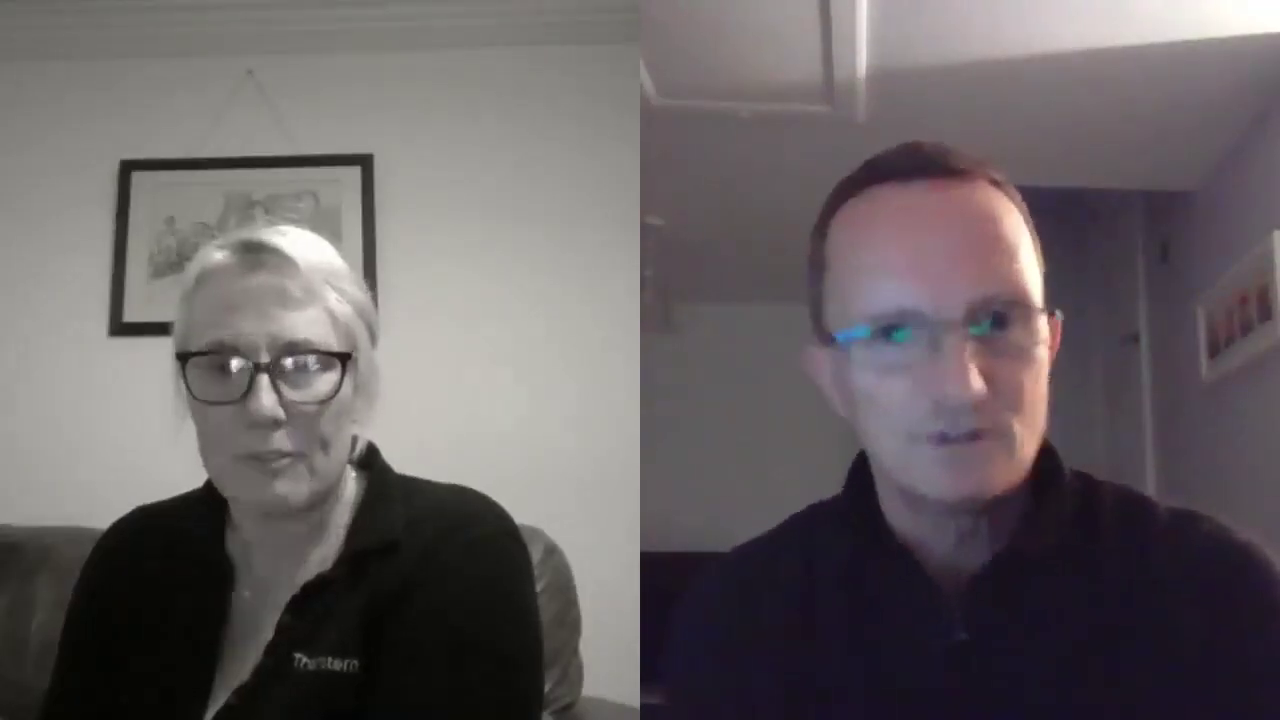